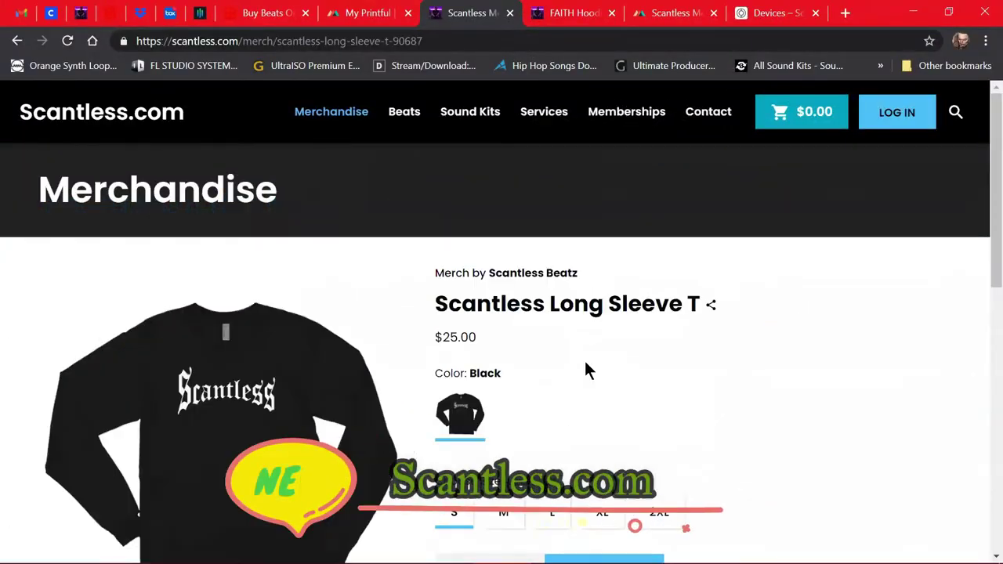
# Browse the merchandise catalog on Scantless.com, looking over the hoodies, beanies, shirts and accessories
pyautogui.scroll(-1, 578, 353)
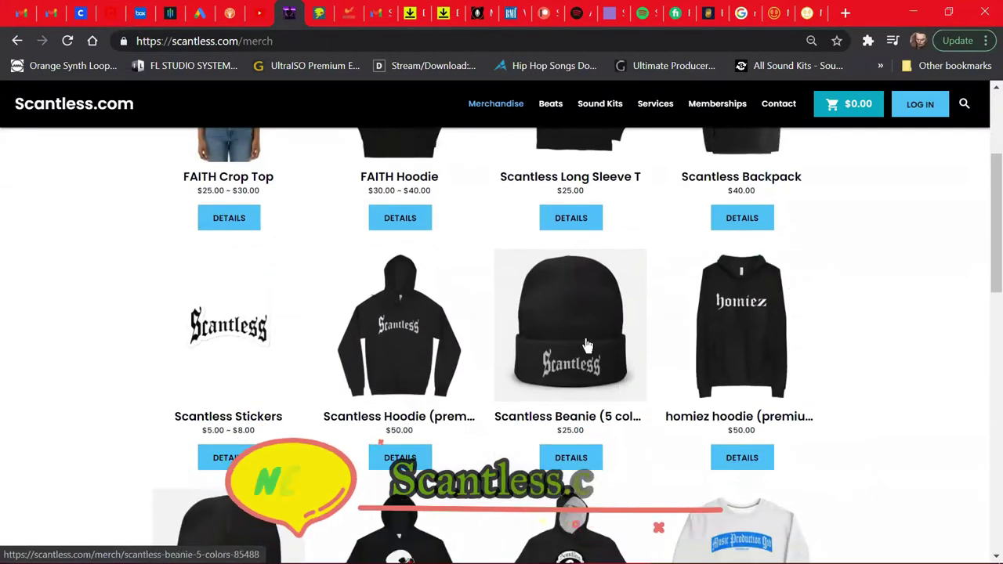
pyautogui.scroll(-2, 186, 332)
pyautogui.scroll(-2, 185, 332)
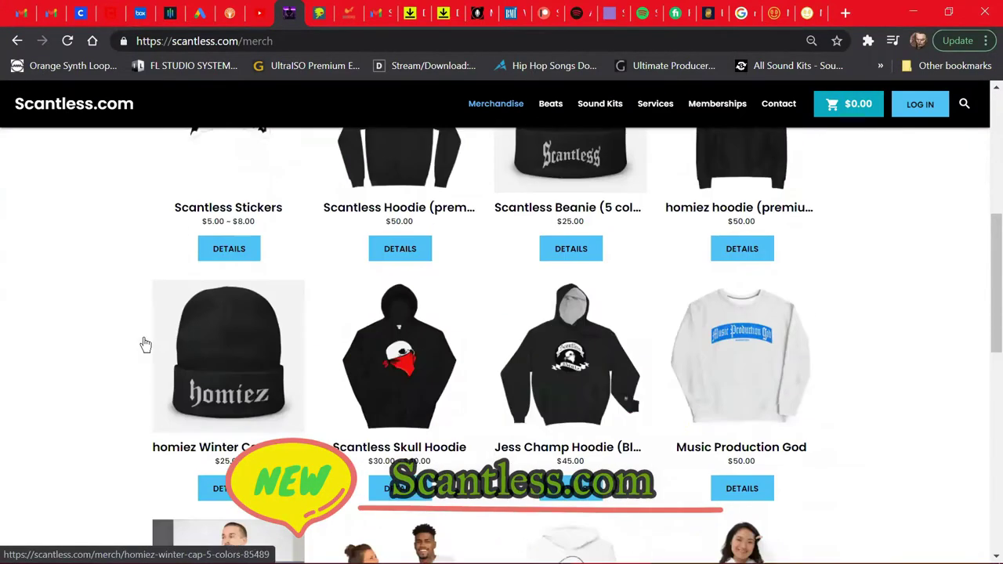
pyautogui.scroll(-4, 697, 396)
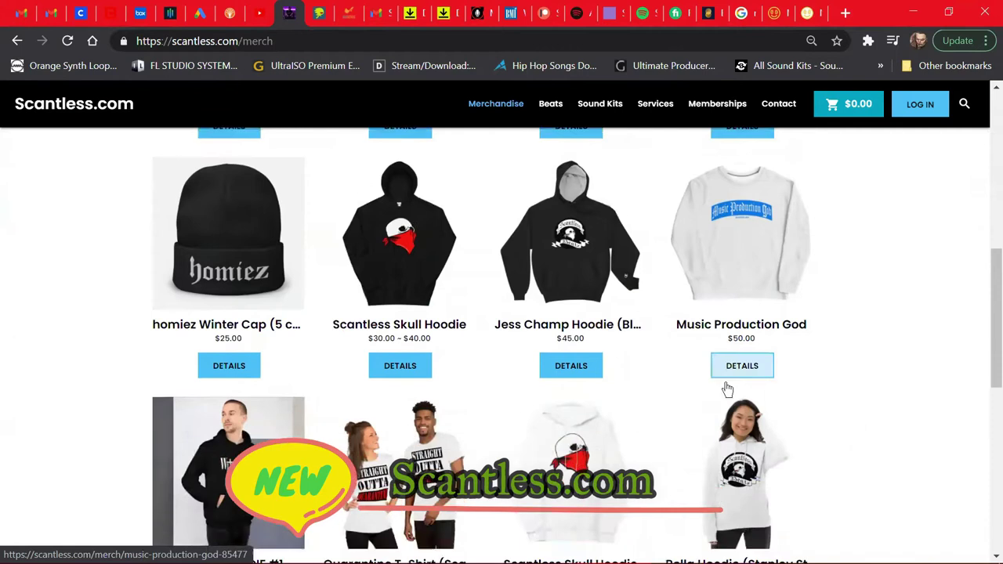
pyautogui.scroll(-2, 773, 381)
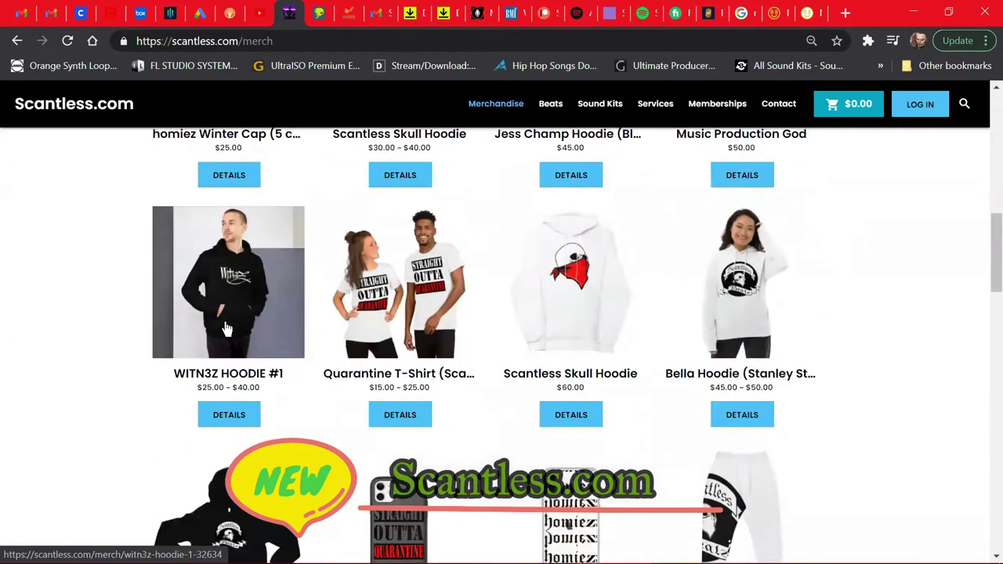
pyautogui.scroll(-4, 169, 333)
pyautogui.scroll(-6, 712, 372)
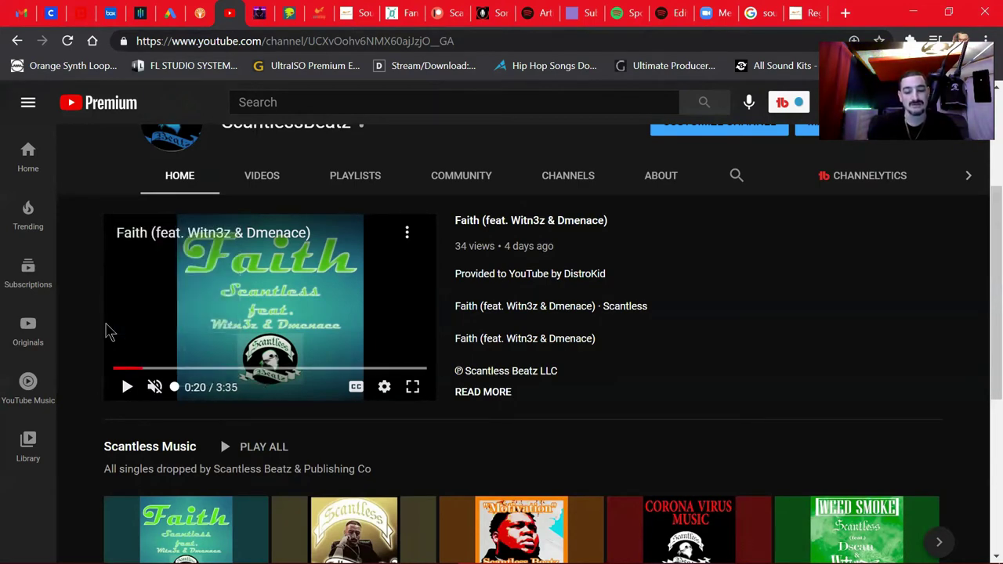
# Switch to the Scantless.com site and view the details of the service on getting all publishing and royalties
pyautogui.hotkey('ctrl', 'Tab')
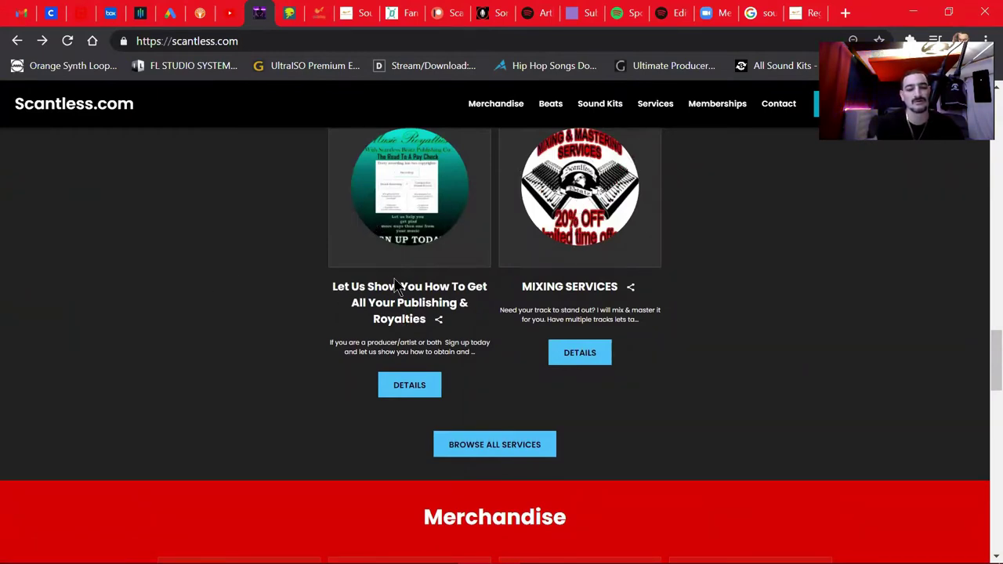
pyautogui.click(410, 386)
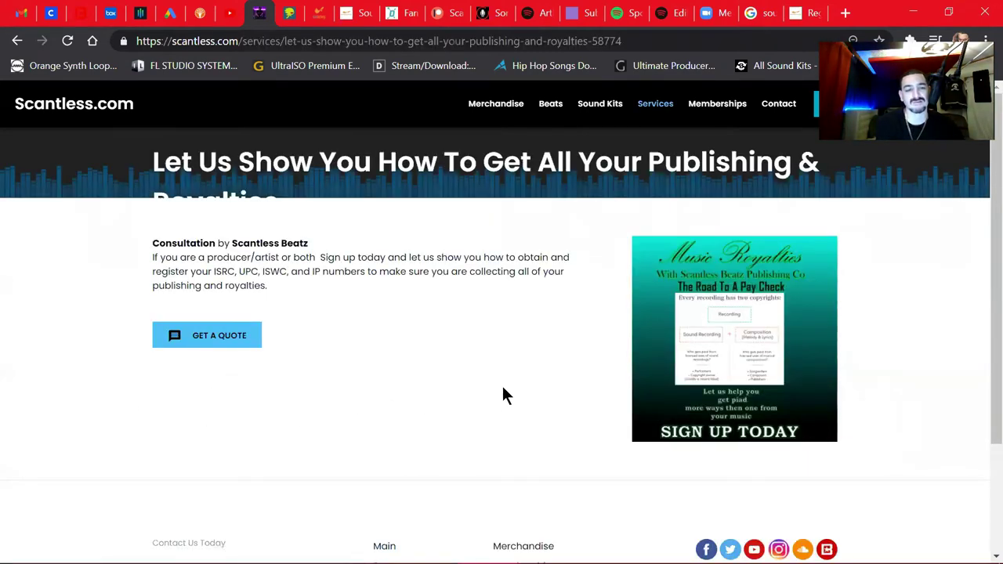
pyautogui.scroll(-2, 353, 357)
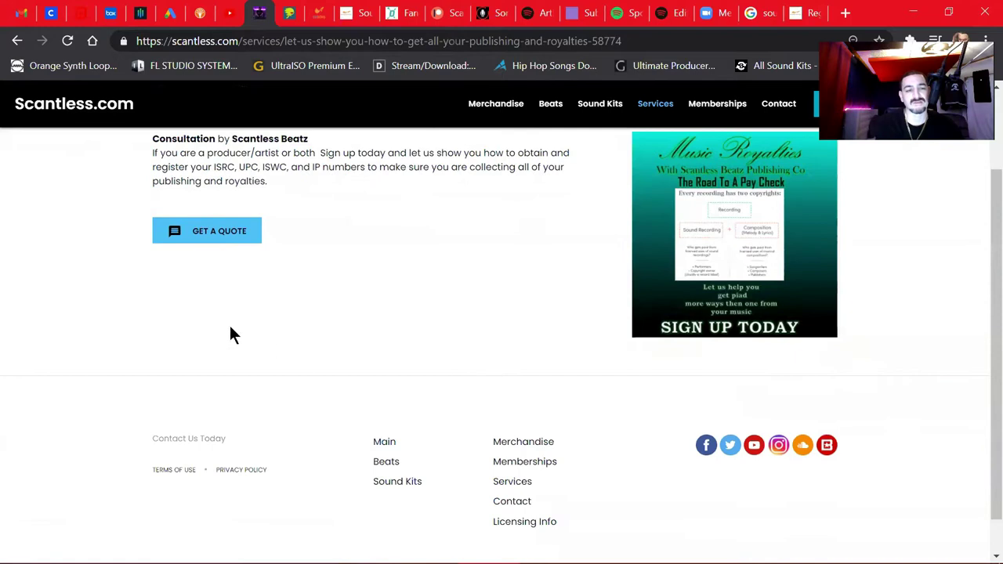
pyautogui.scroll(2, 232, 337)
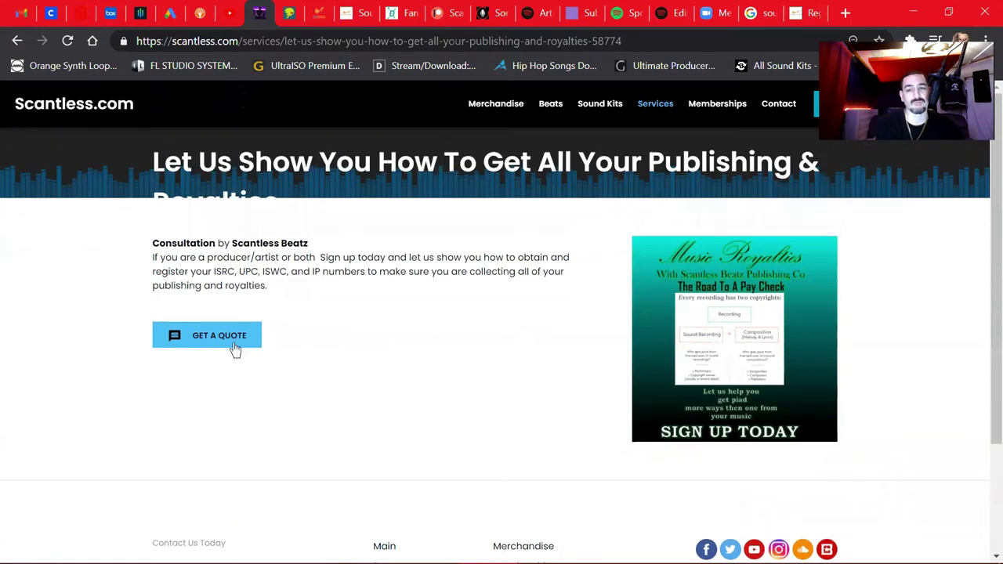
# Open the quote request form for the publishing and royalties service, look over its fields, and close it without submitting
pyautogui.click(181, 348)
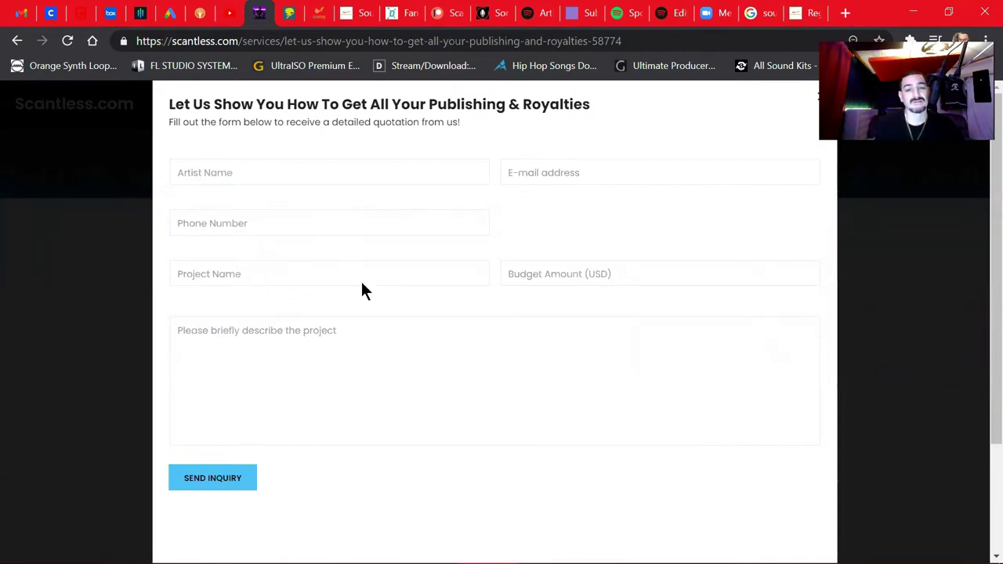
pyautogui.click(815, 102)
pyautogui.scroll(-2, 377, 306)
pyautogui.scroll(1, 361, 326)
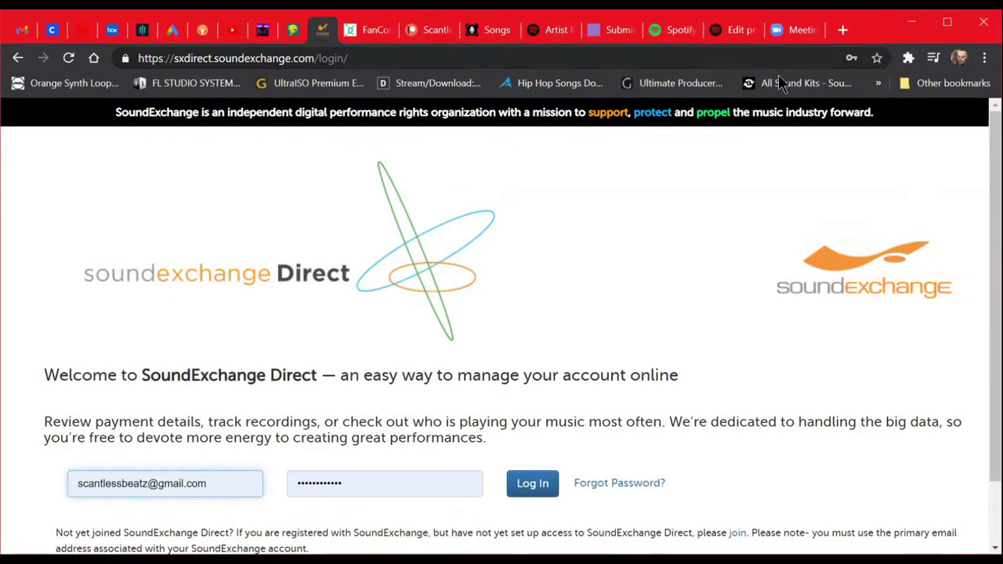
# Search Google in a new browser tab for "sound exchange registration"
pyautogui.click(842, 30)
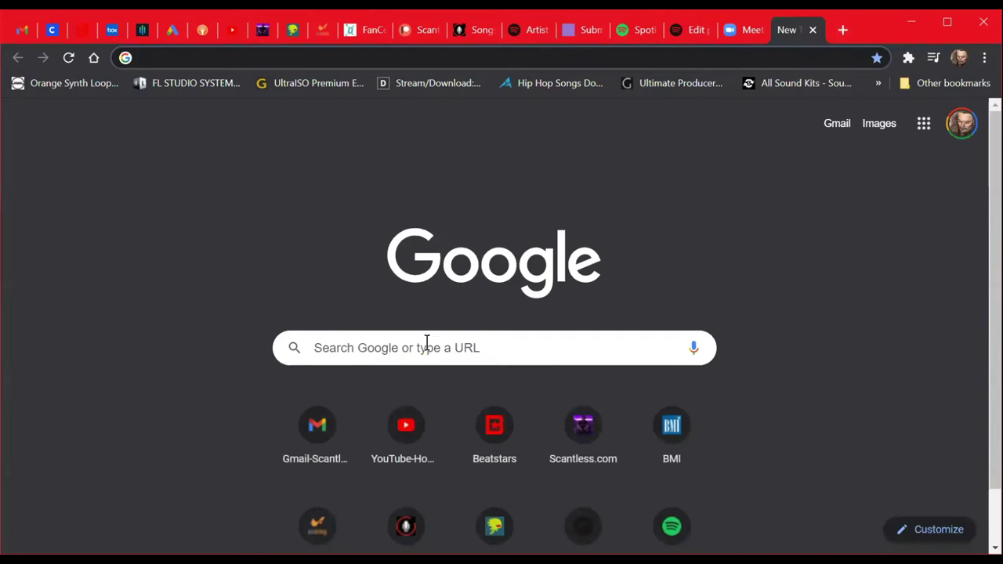
pyautogui.click(426, 345)
pyautogui.write('sound exchange')
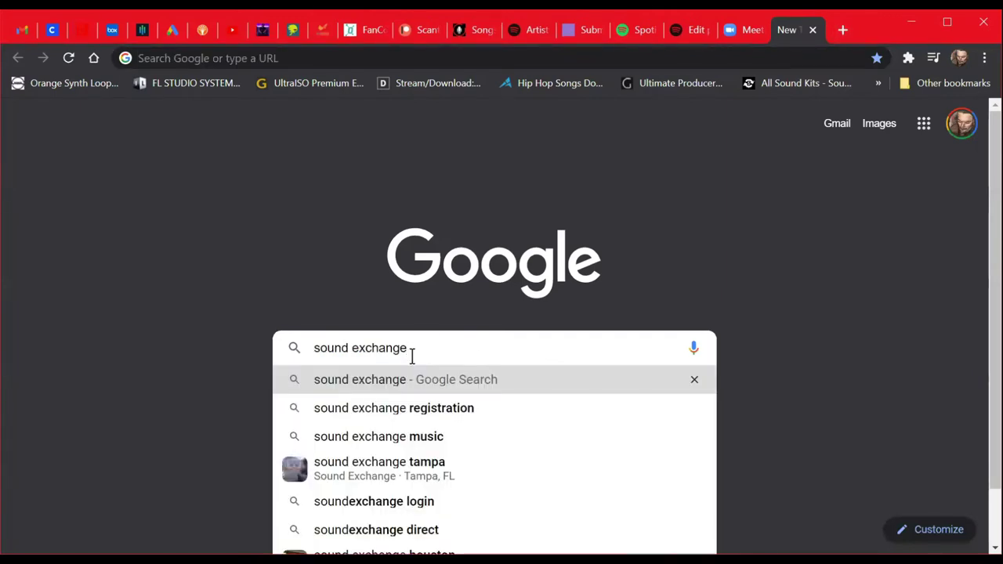
pyautogui.click(444, 412)
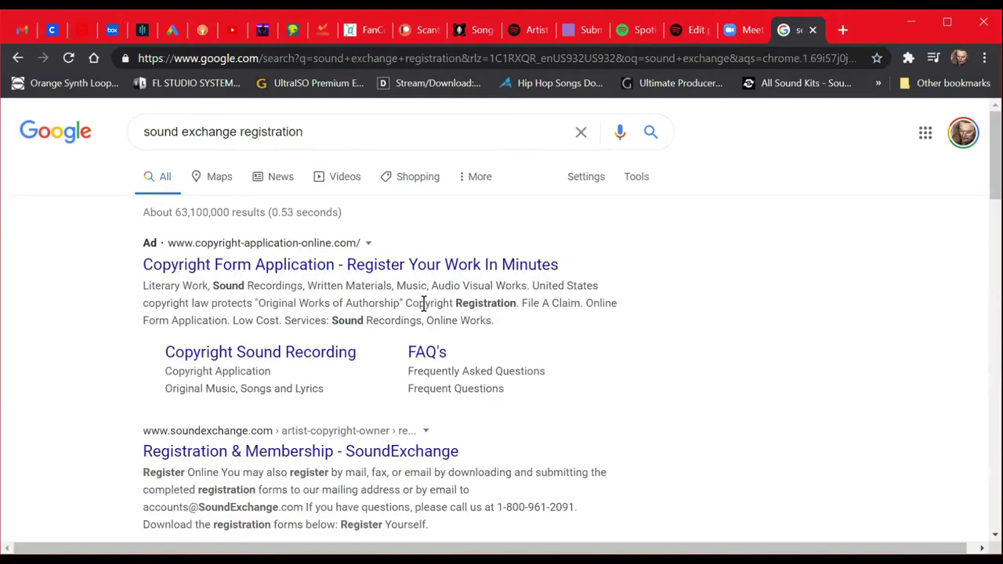
# Open SoundExchange's Registration & Membership page from the results and review the online registration option and downloadable forms
pyautogui.scroll(-2, 269, 264)
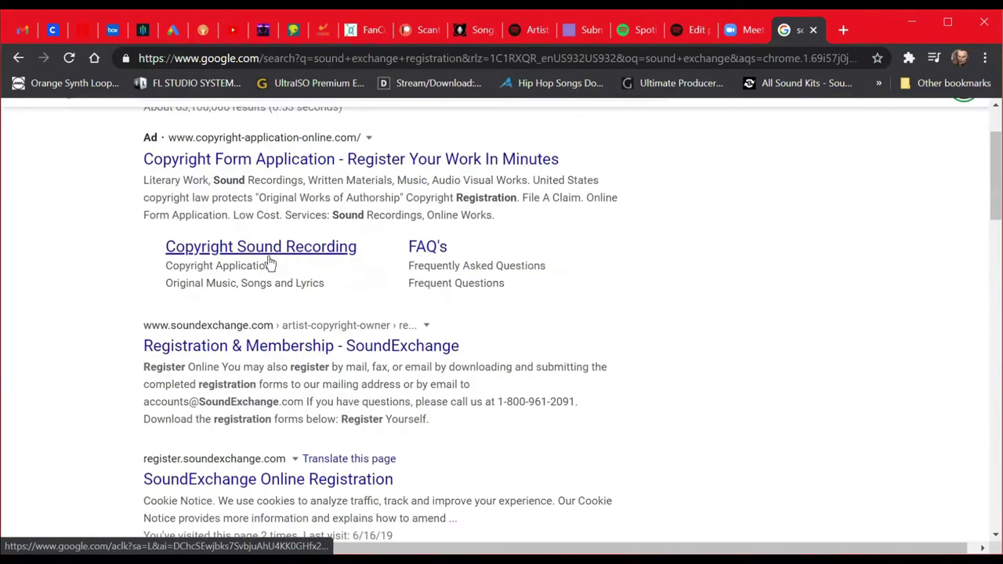
pyautogui.scroll(-2, 168, 303)
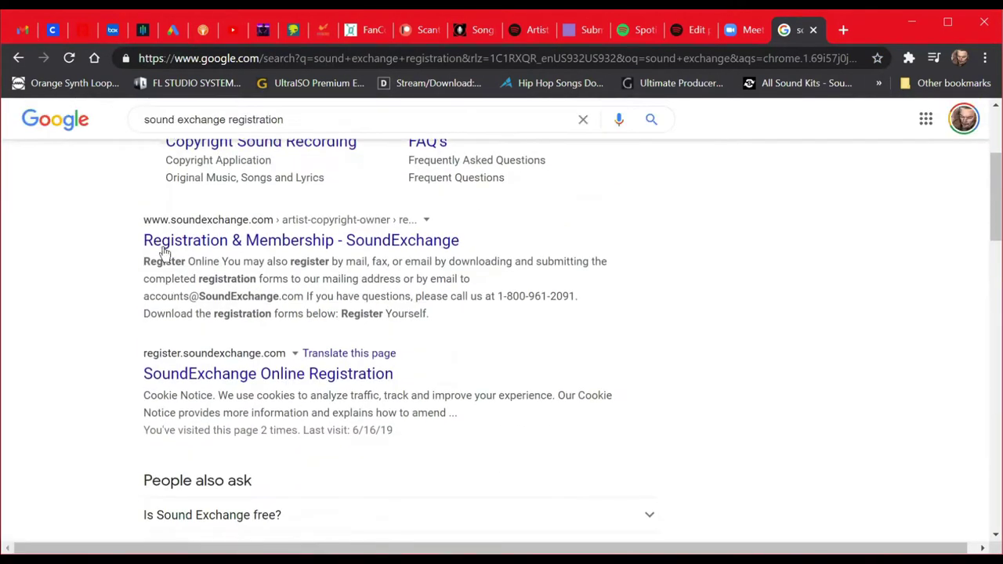
pyautogui.click(222, 244)
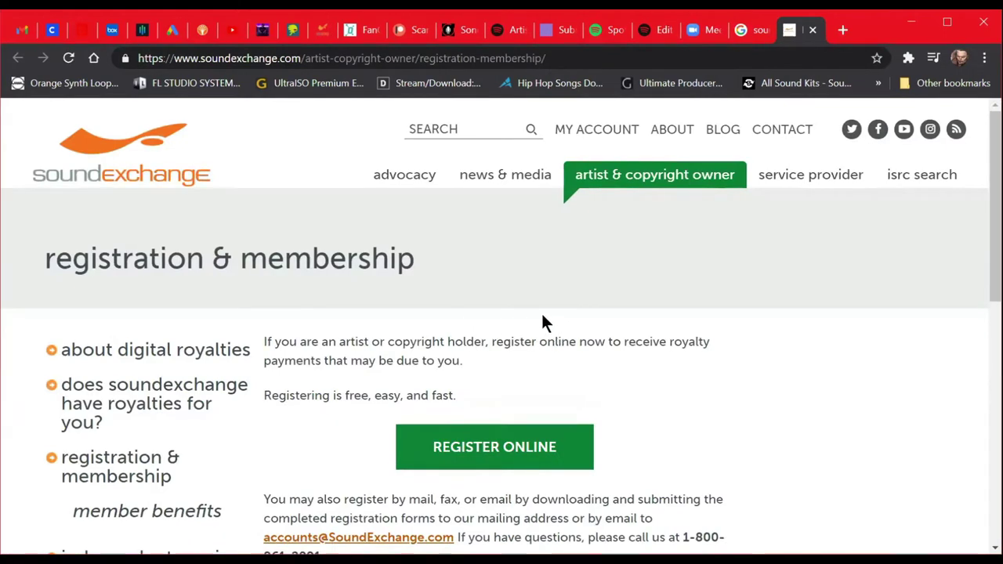
pyautogui.scroll(-3, 545, 322)
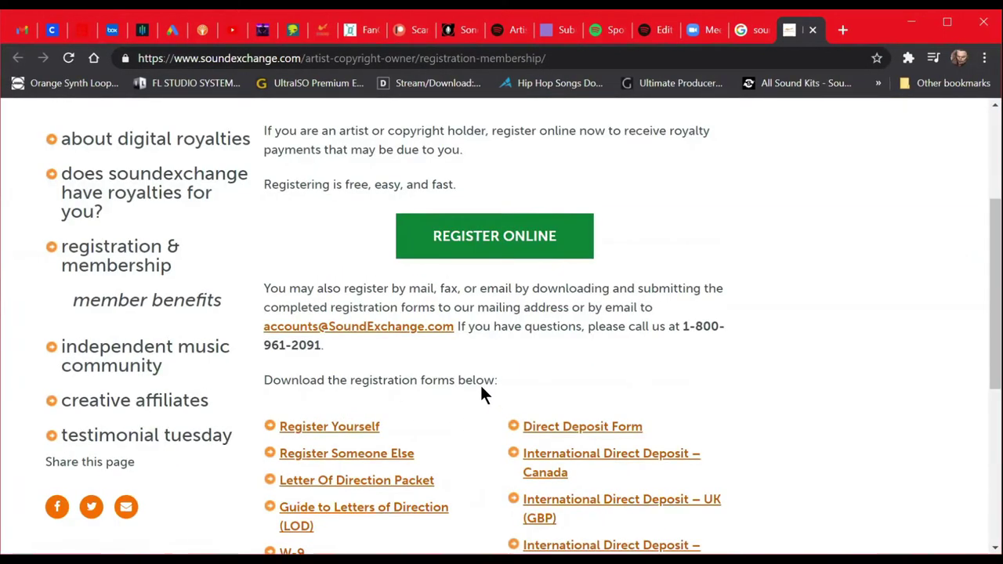
pyautogui.scroll(-2, 417, 324)
pyautogui.scroll(-2, 419, 328)
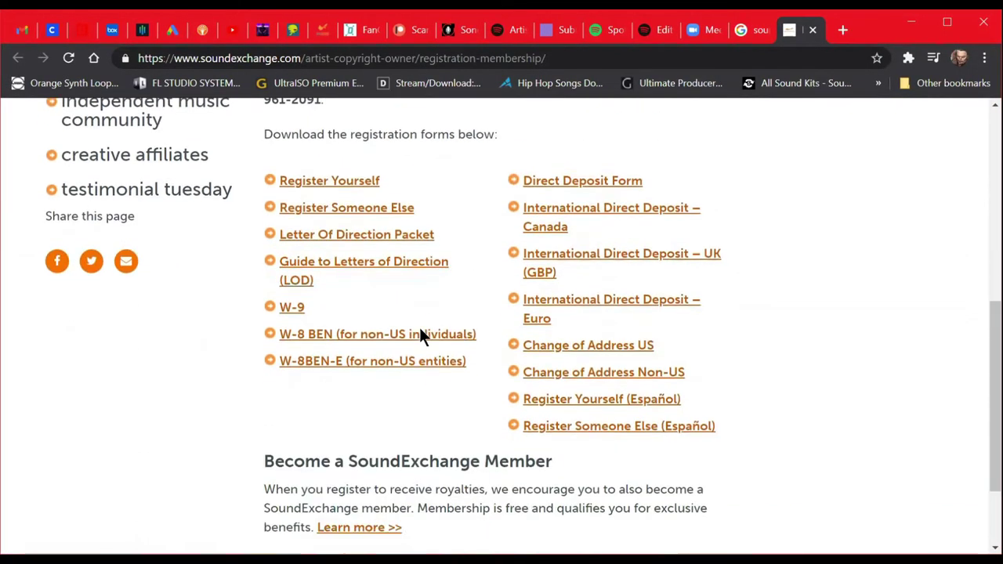
pyautogui.scroll(-2, 419, 327)
pyautogui.scroll(7, 417, 329)
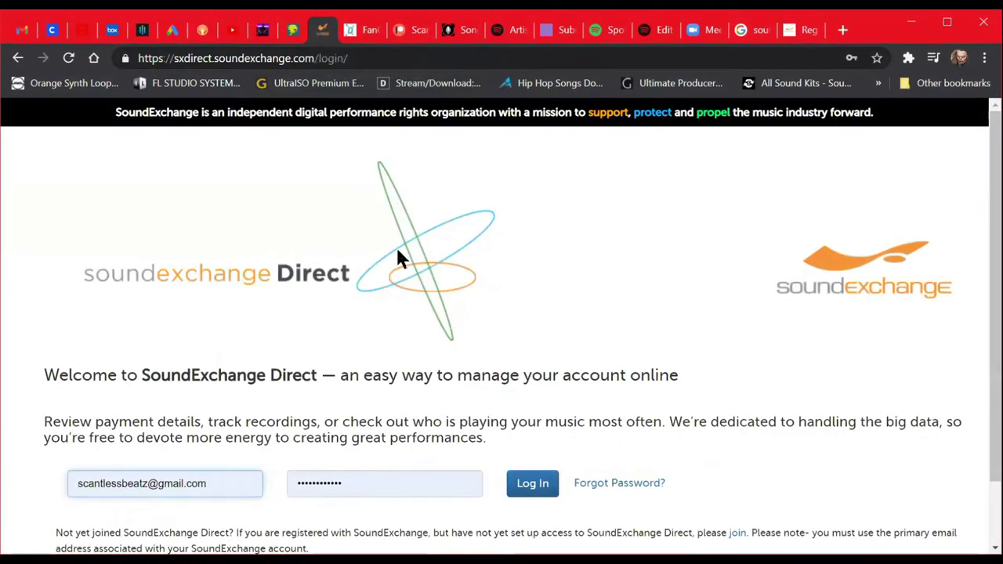
# Log in to SoundExchange Direct with the prefilled credentials and look over the registrant summary on the home page
pyautogui.scroll(-2, 396, 250)
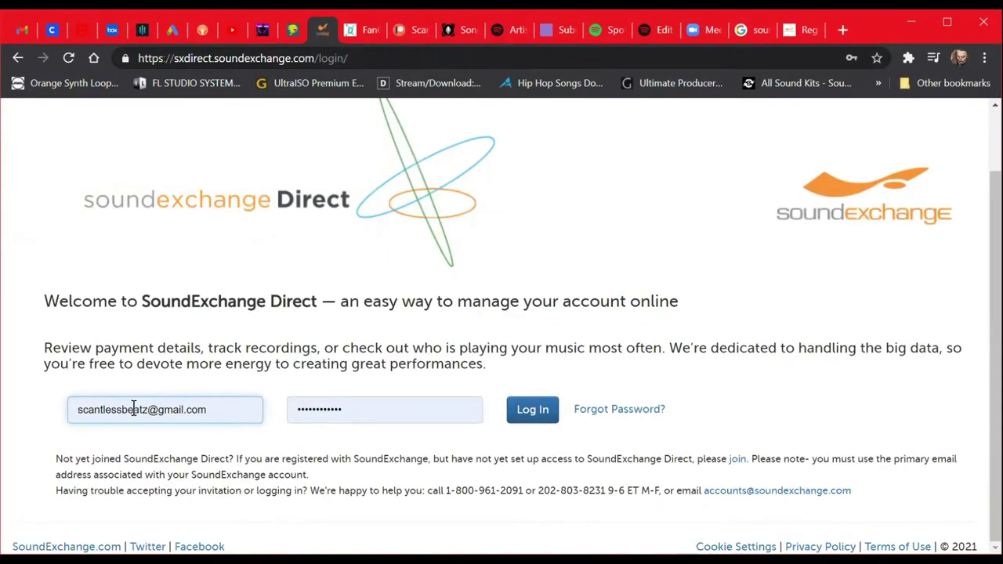
pyautogui.click(521, 409)
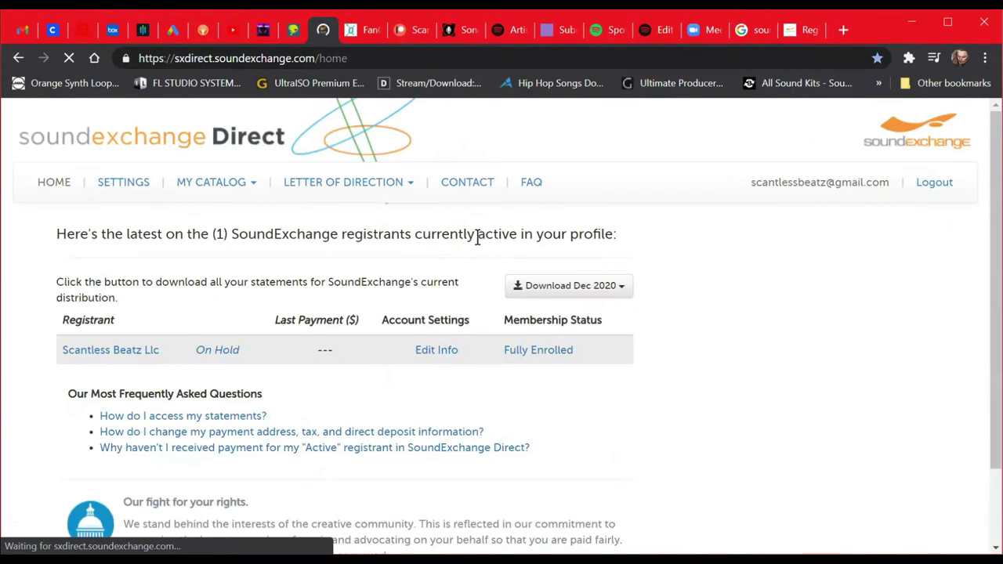
pyautogui.scroll(-2, 431, 230)
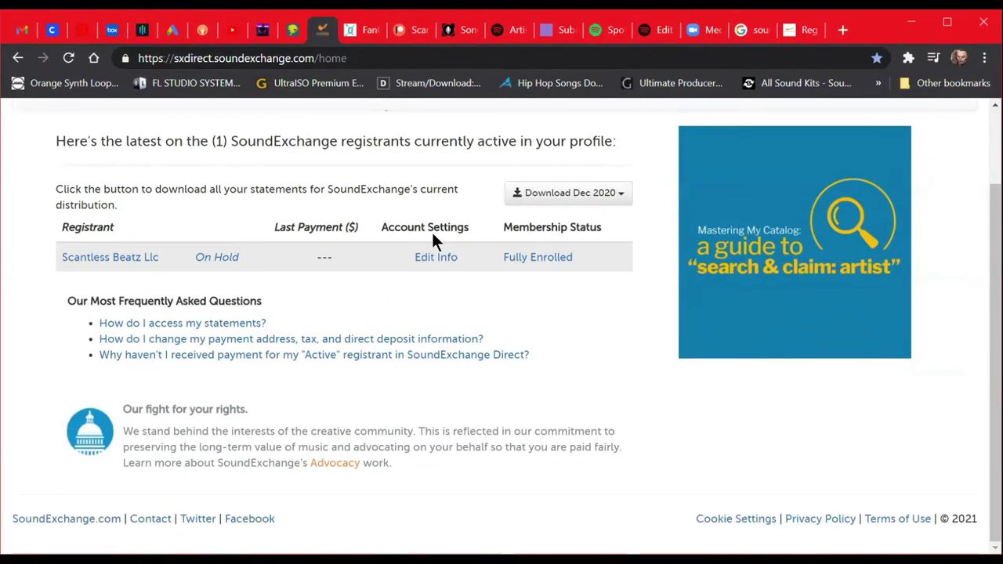
pyautogui.scroll(2, 531, 311)
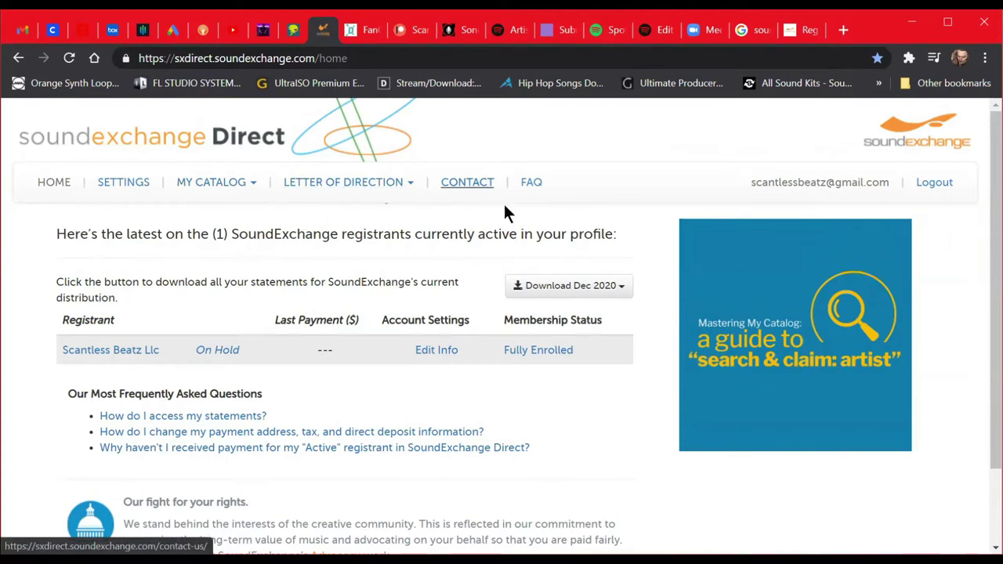
# Open Search & Claim for the catalog and review the claiming instructions and available claim types
pyautogui.click(245, 187)
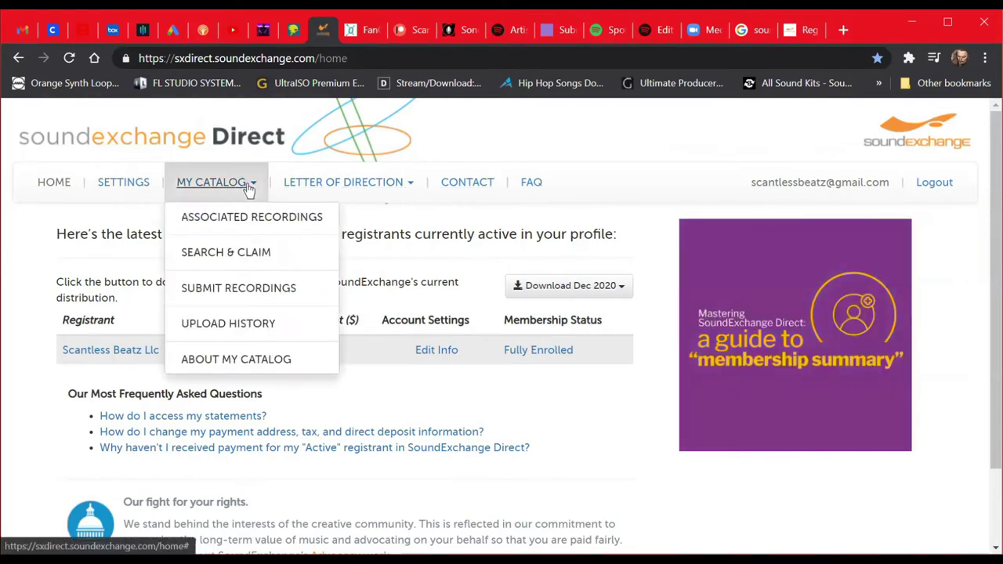
pyautogui.click(255, 255)
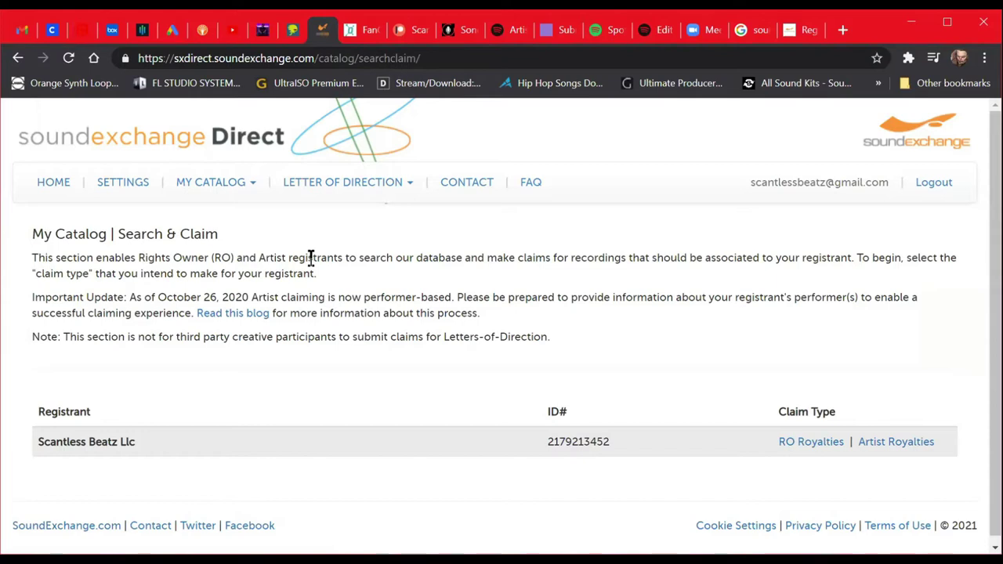
pyautogui.scroll(-1, 314, 298)
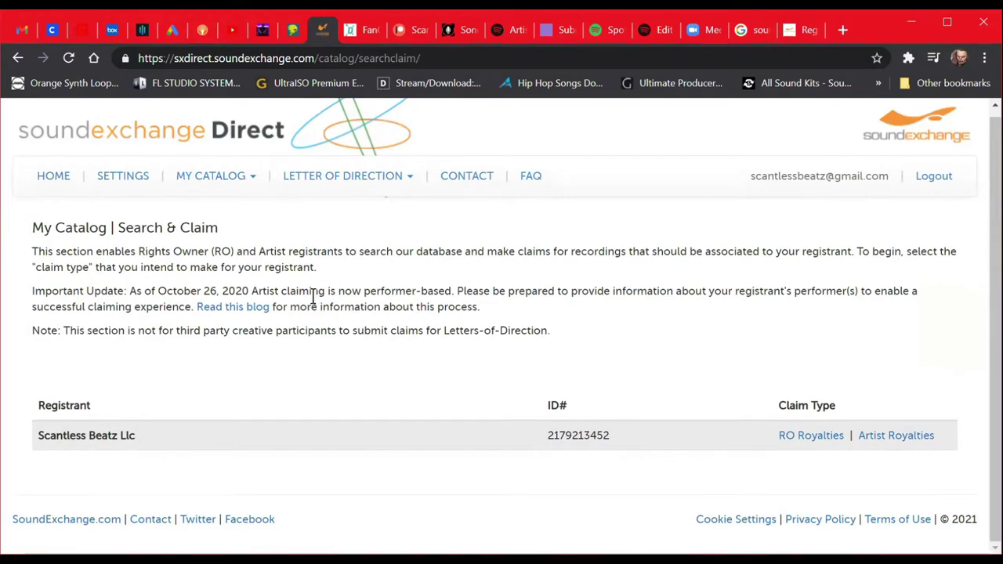
pyautogui.scroll(1, 281, 345)
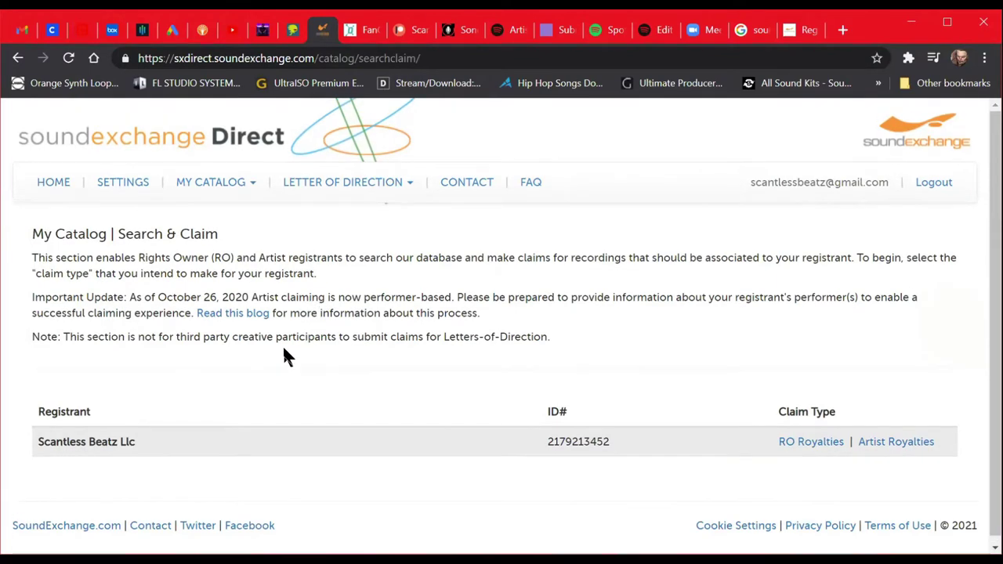
pyautogui.scroll(-1, 282, 347)
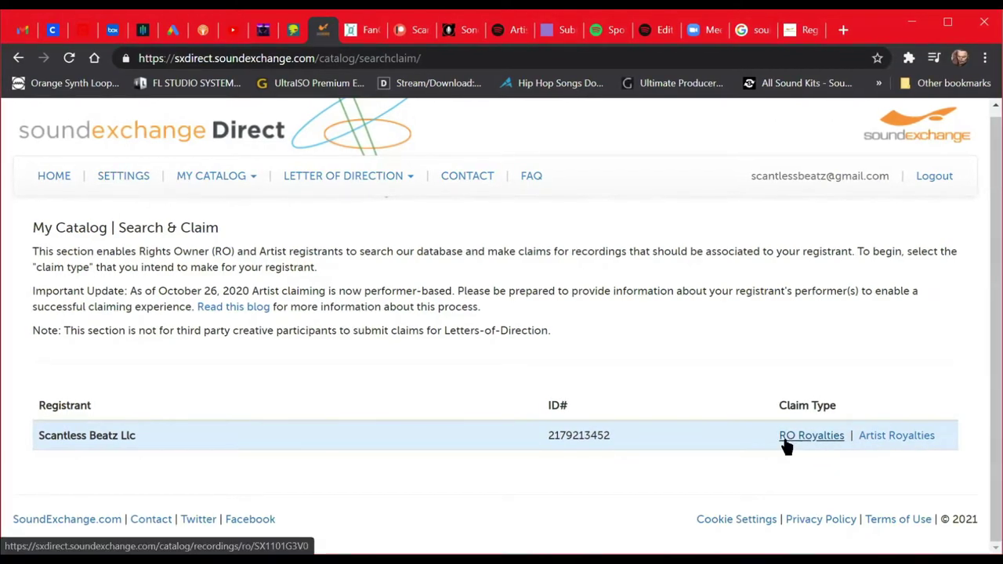
# Start an Artist Royalties claim for Scantless Beatz Llc, review its performers, and proceed to searching for recordings
pyautogui.click(887, 439)
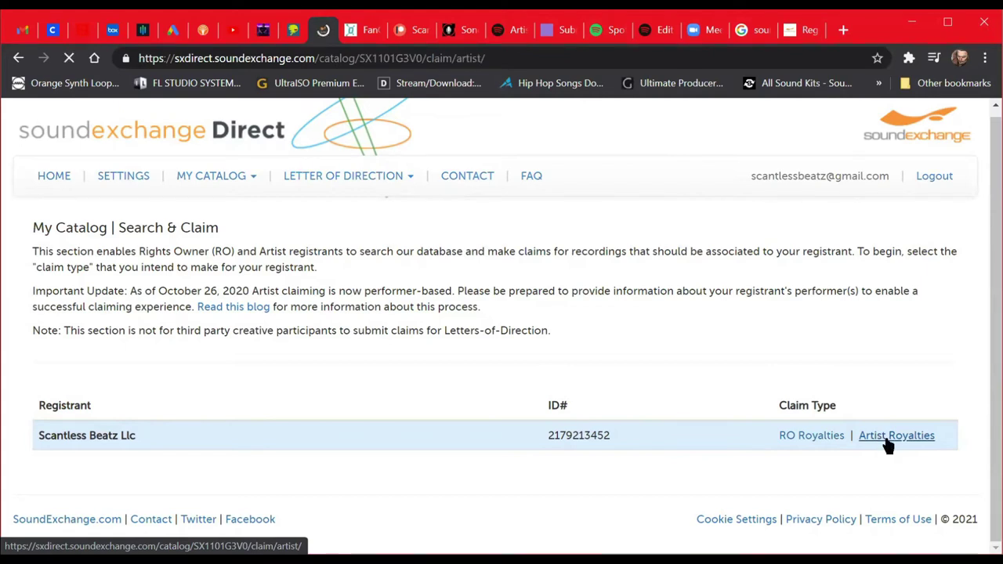
pyautogui.scroll(-3, 472, 374)
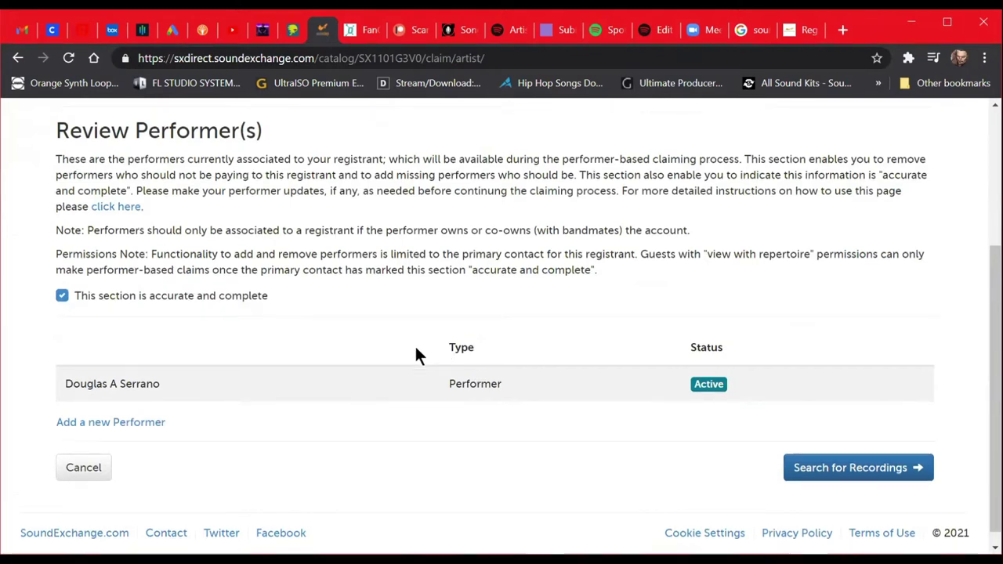
pyautogui.scroll(-1, 416, 353)
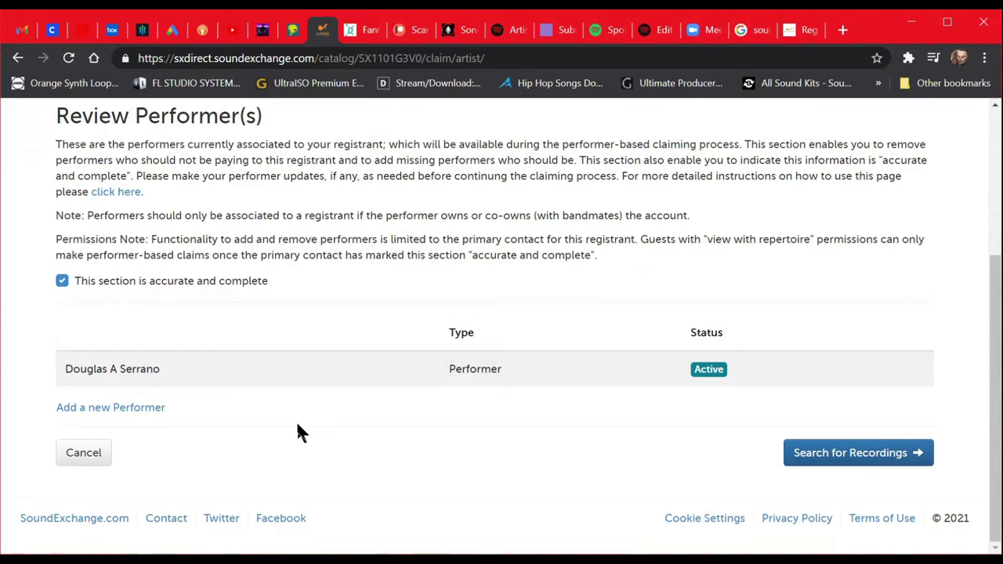
pyautogui.click(843, 461)
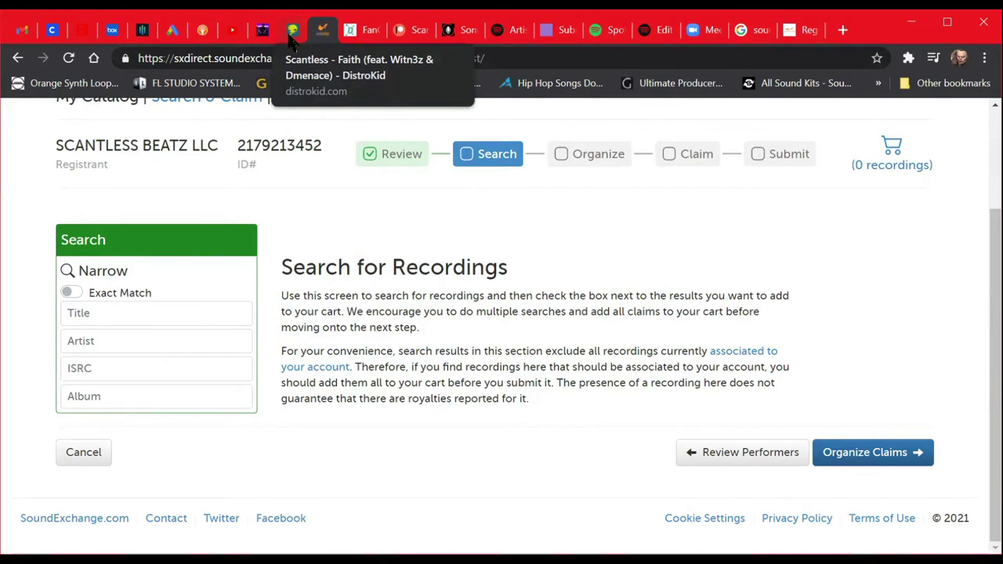
# Switch to DistroKid and locate the ISRC of the song Faith on its release page
pyautogui.click(293, 31)
pyautogui.scroll(3, 235, 258)
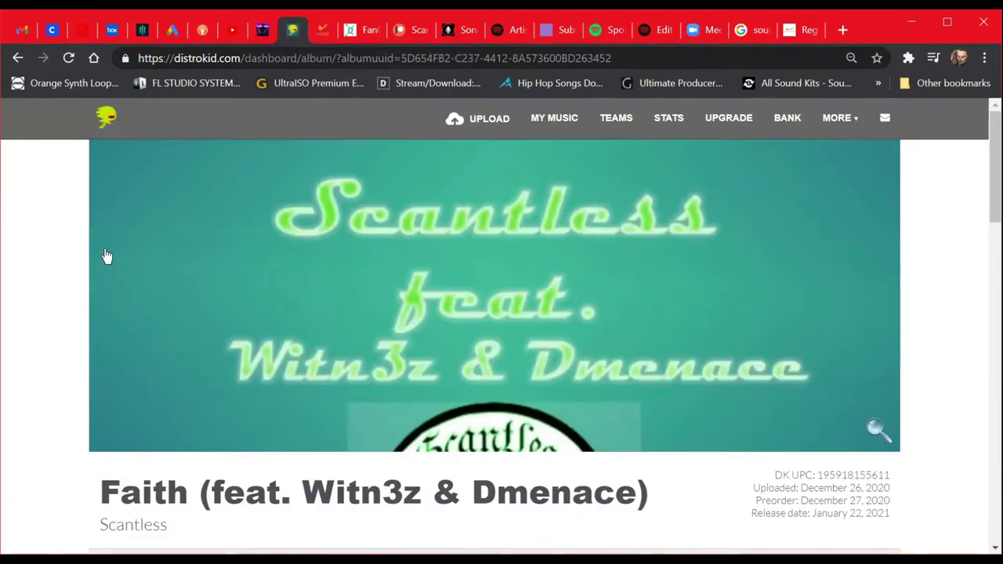
pyautogui.scroll(-5, 105, 254)
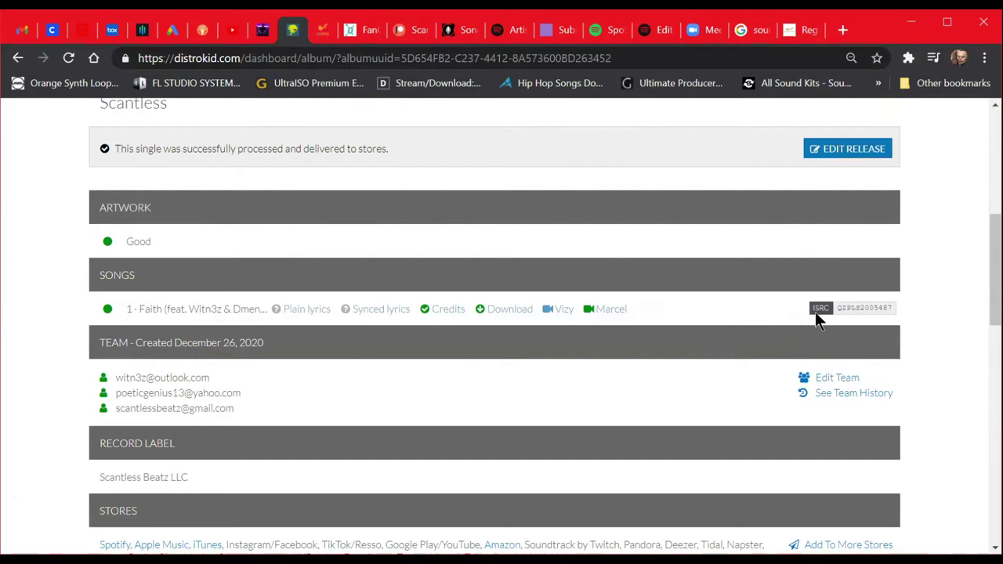
pyautogui.moveTo(837, 307); pyautogui.dragTo(854, 314)
pyautogui.scroll(3, 830, 332)
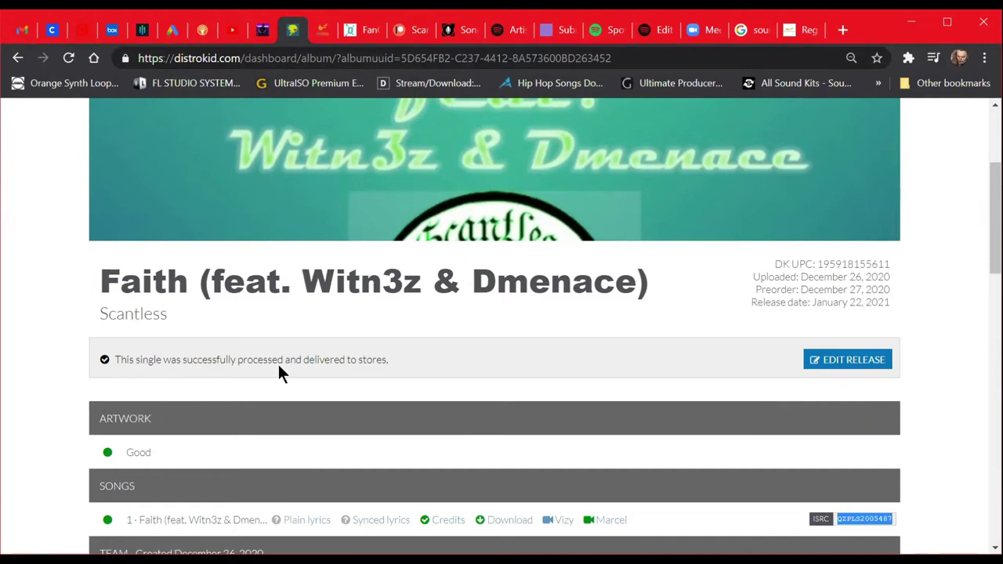
pyautogui.scroll(-3, 597, 322)
pyautogui.scroll(5, 792, 300)
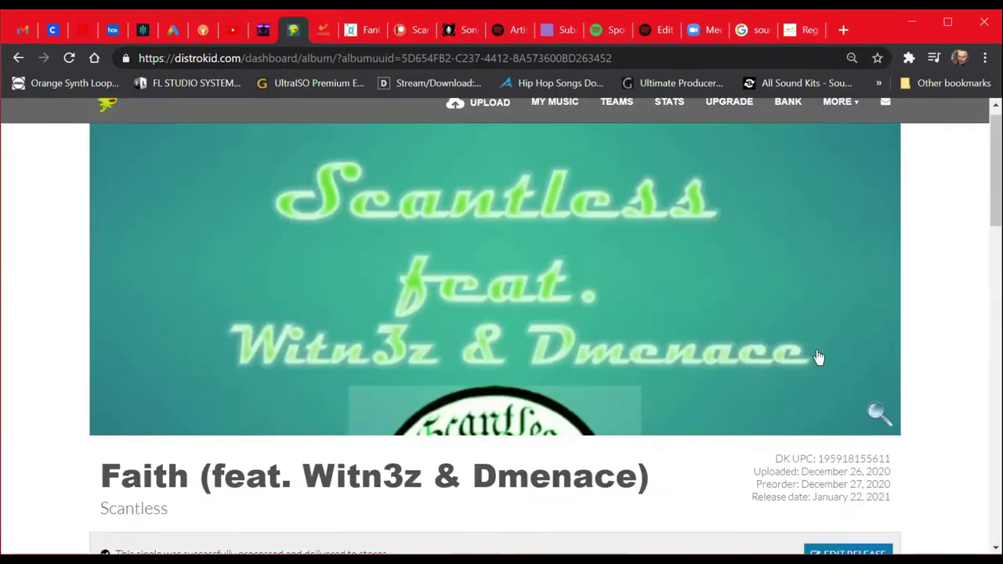
# Return to SoundExchange Direct and search the recordings for title "weed smoke" by artist "scantless"
pyautogui.click(321, 28)
pyautogui.click(113, 341)
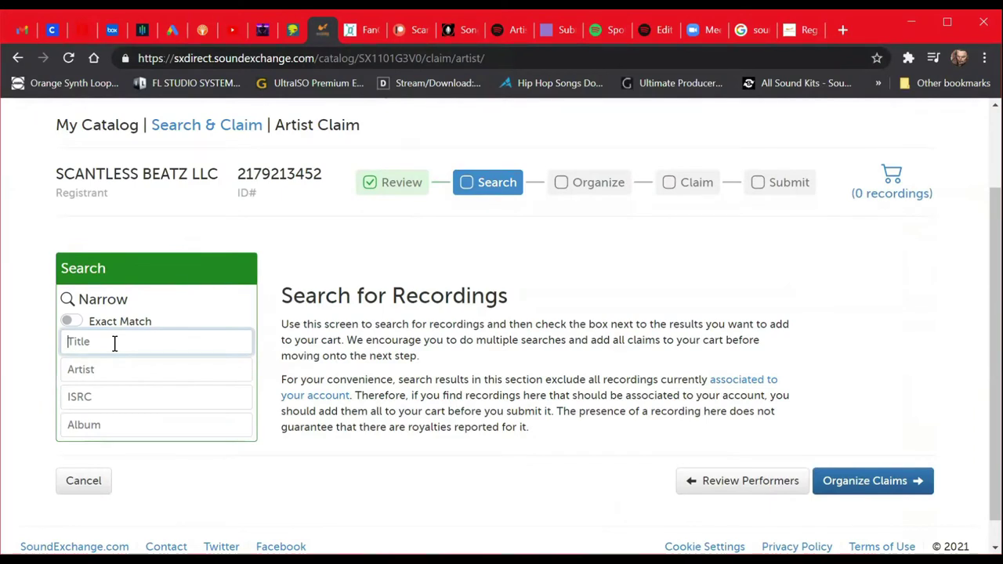
pyautogui.write('weed smoke')
pyautogui.press('Return')
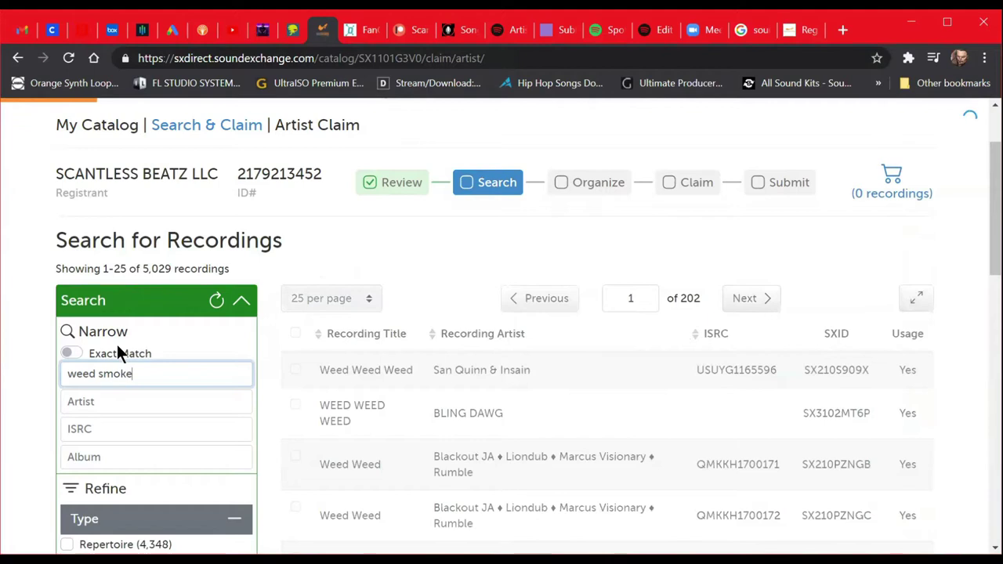
pyautogui.click(139, 404)
pyautogui.write('scant')
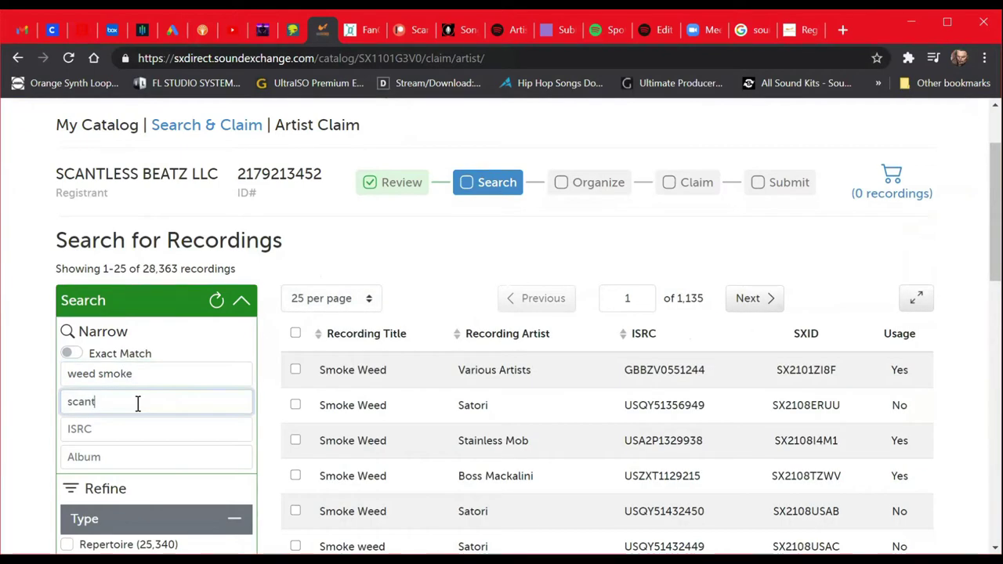
pyautogui.write('less')
pyautogui.press('Return')
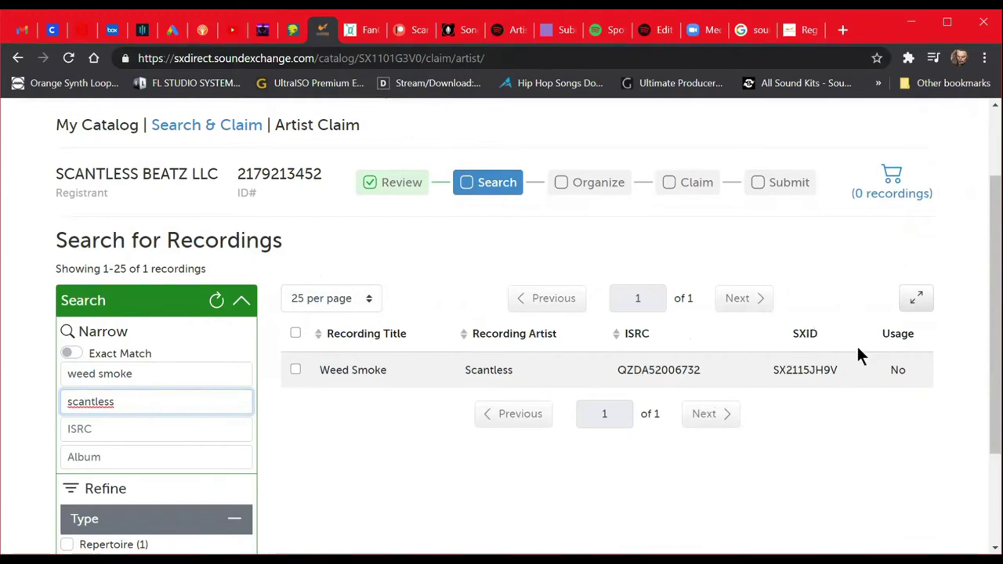
# Open the Weed Smoke release from the DistroKid music list and check its ISRC against the SoundExchange result
pyautogui.click(292, 29)
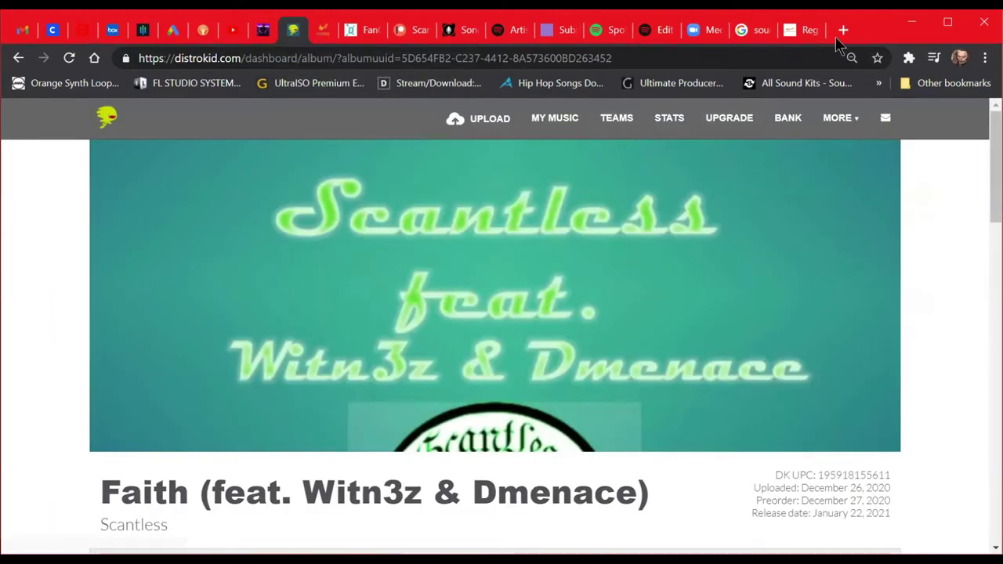
pyautogui.click(542, 124)
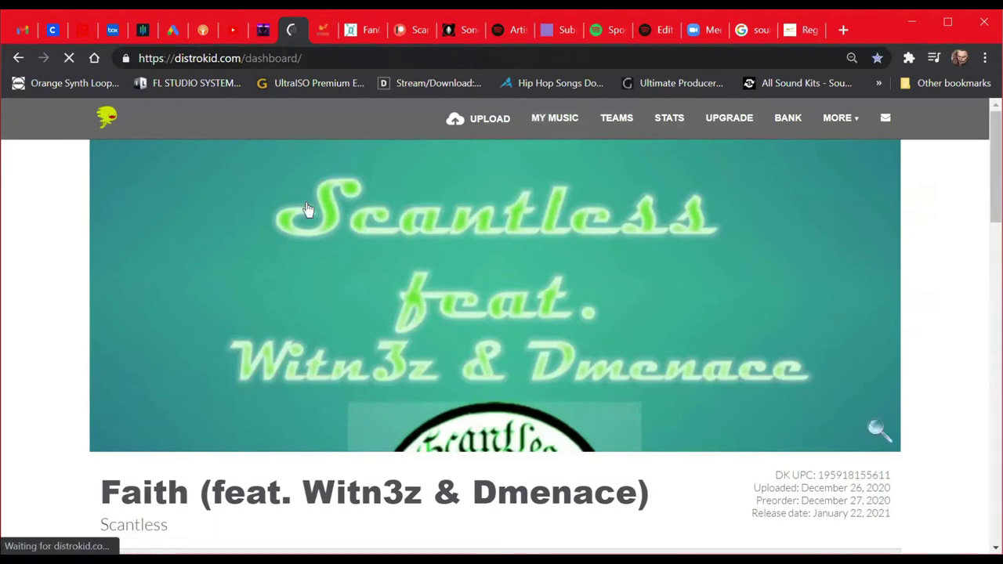
pyautogui.scroll(-3, 199, 216)
pyautogui.scroll(-3, 198, 216)
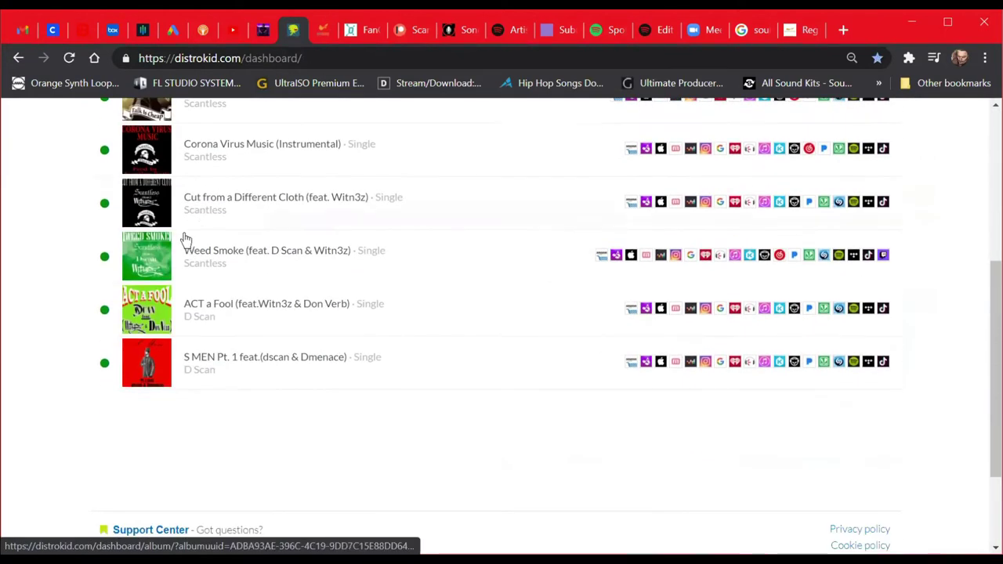
pyautogui.click(220, 257)
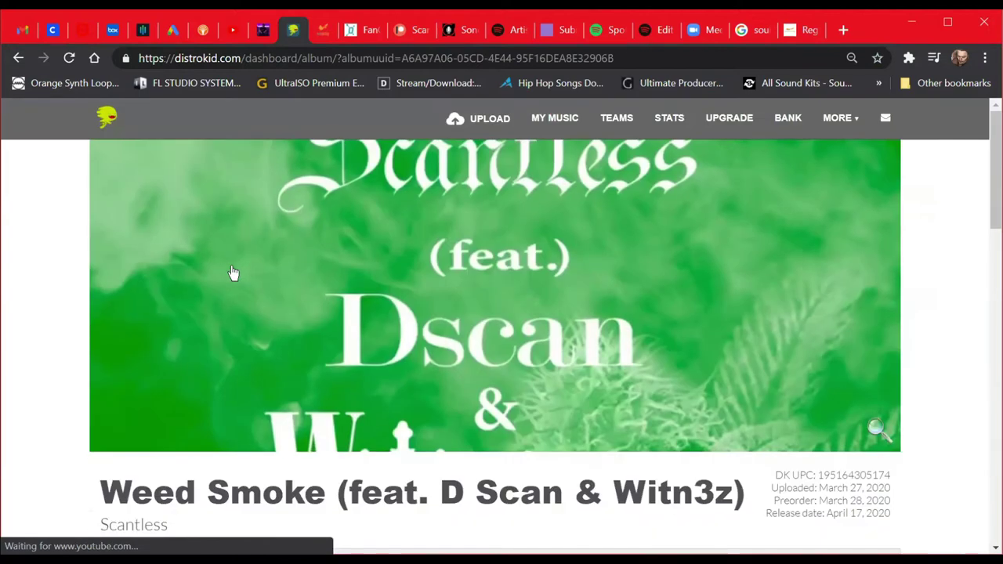
pyautogui.scroll(-3, 720, 373)
pyautogui.scroll(-3, 763, 356)
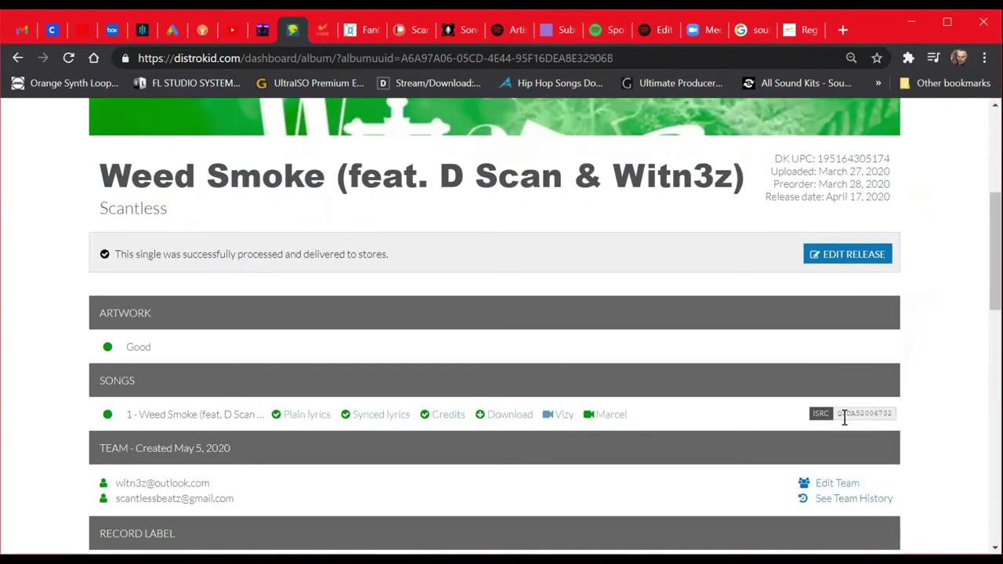
# Back in SoundExchange Direct, add the Weed Smoke recording by Scantless to the claim cart and proceed to organizing claims
pyautogui.click(322, 31)
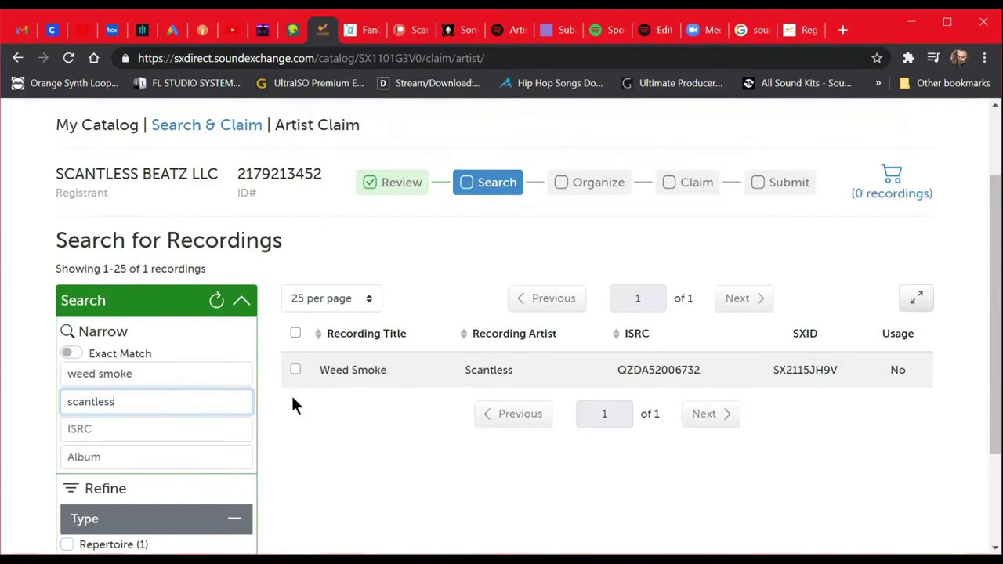
pyautogui.click(295, 371)
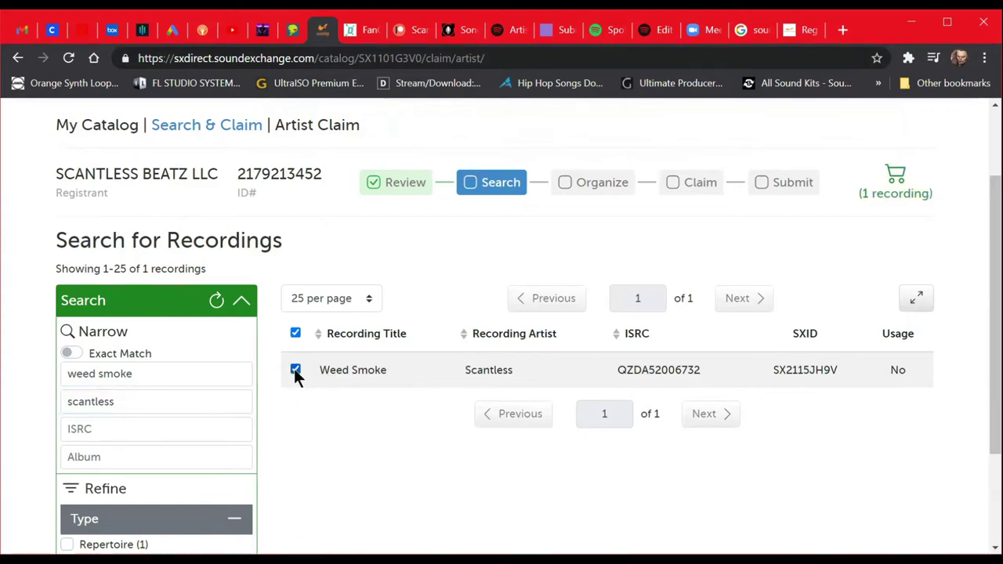
pyautogui.scroll(-2, 319, 400)
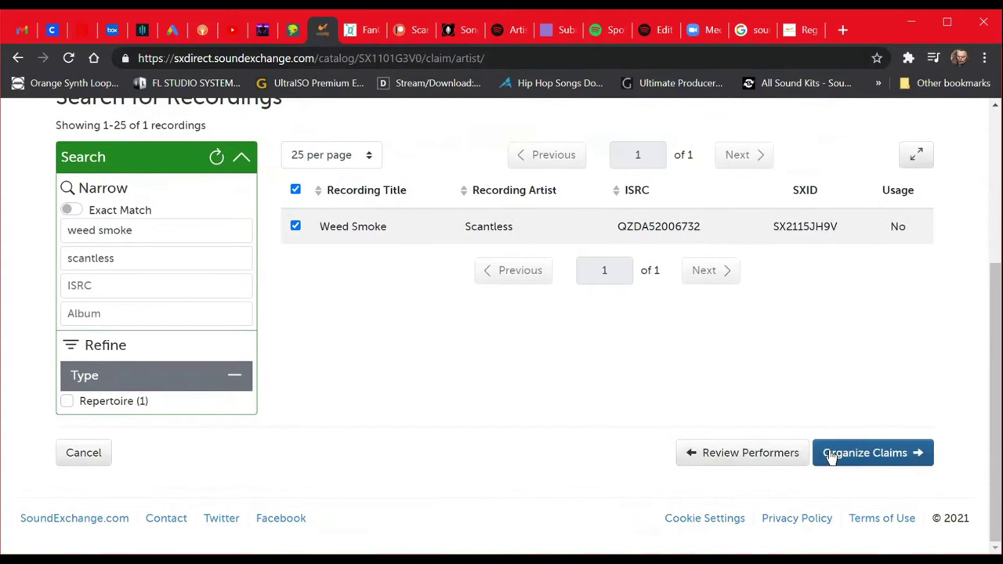
pyautogui.click(876, 462)
# Review the lineup instructions and rename Lineup 1 as "weed smoke"
pyautogui.scroll(-2, 584, 312)
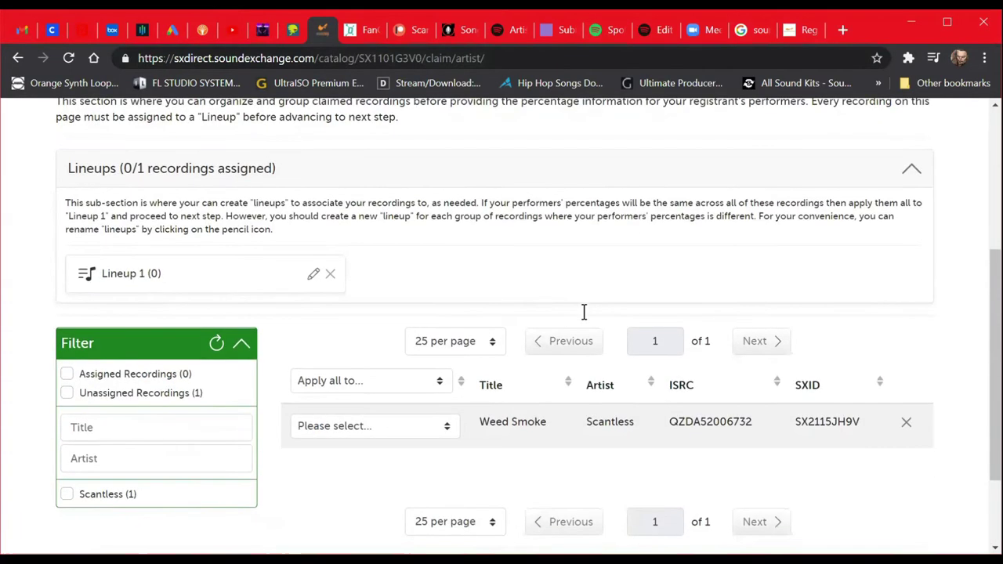
pyautogui.scroll(-2, 584, 312)
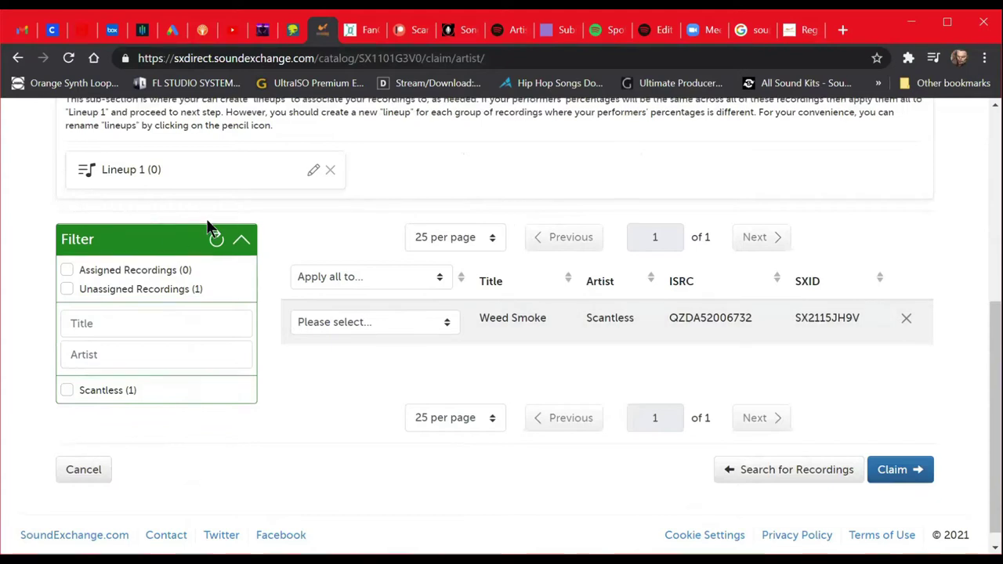
pyautogui.scroll(2, 210, 227)
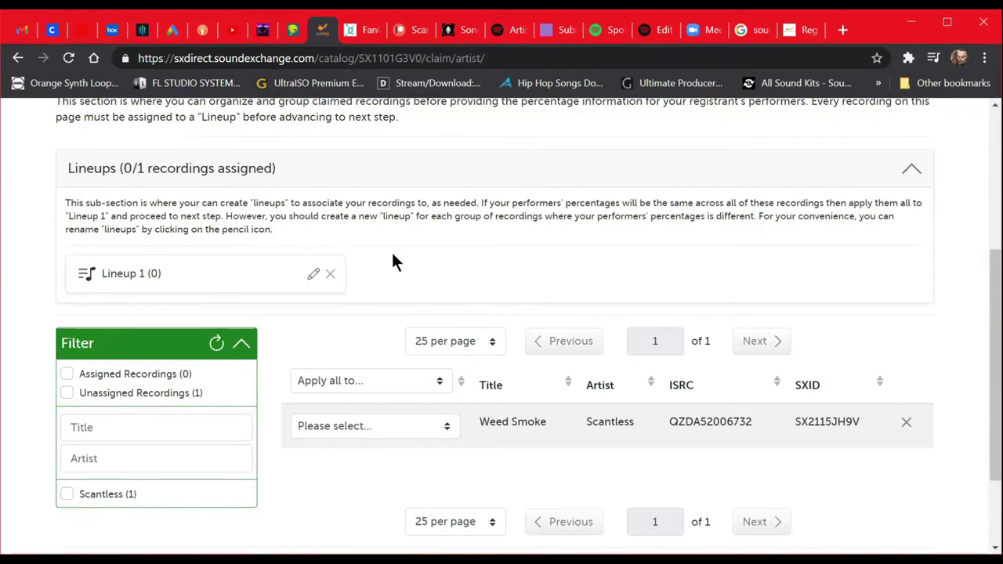
pyautogui.scroll(-2, 396, 271)
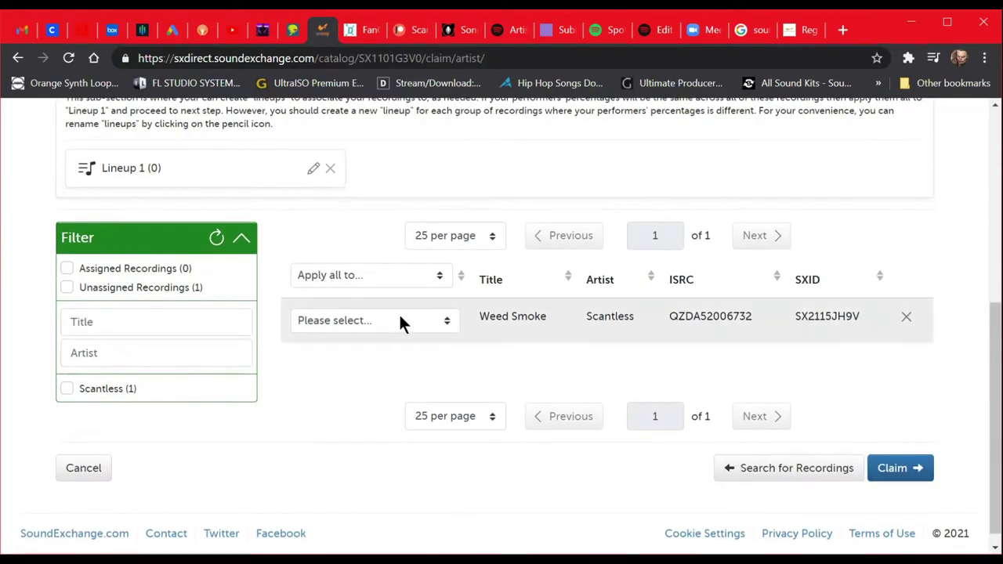
pyautogui.scroll(2, 388, 315)
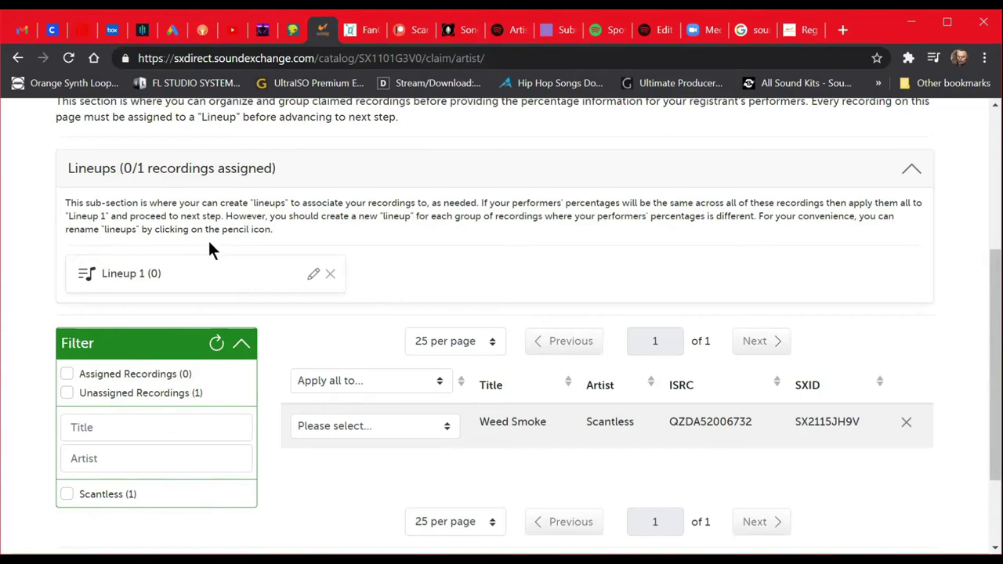
pyautogui.scroll(-2, 314, 275)
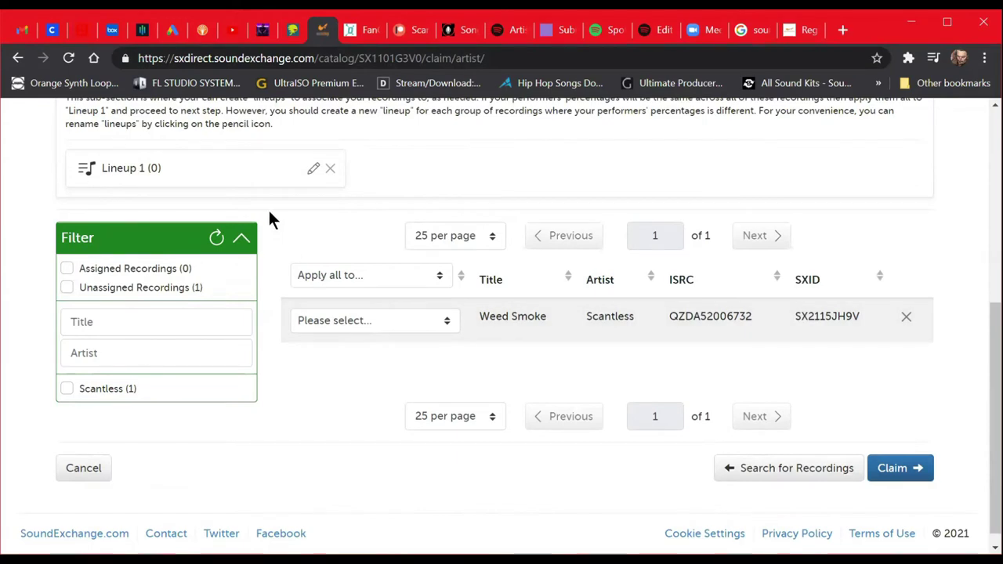
pyautogui.click(313, 169)
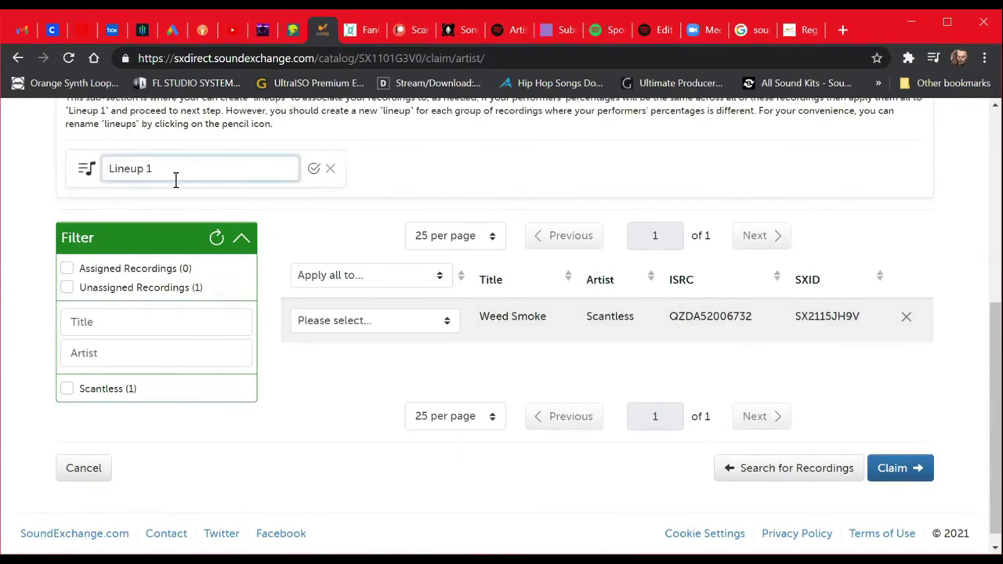
pyautogui.press('BackSpace')
pyautogui.press('BackSpace')
pyautogui.press('BackSpace')
pyautogui.press('BackSpace')
pyautogui.press('BackSpace')
pyautogui.press('BackSpace')
pyautogui.press('BackSpace')
pyautogui.press('BackSpace')
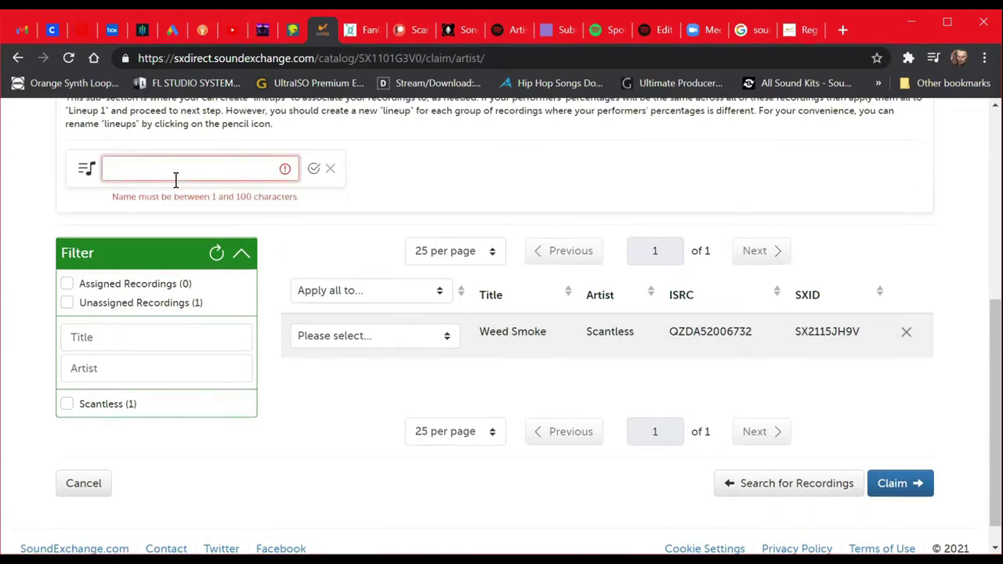
pyautogui.write('weed s')
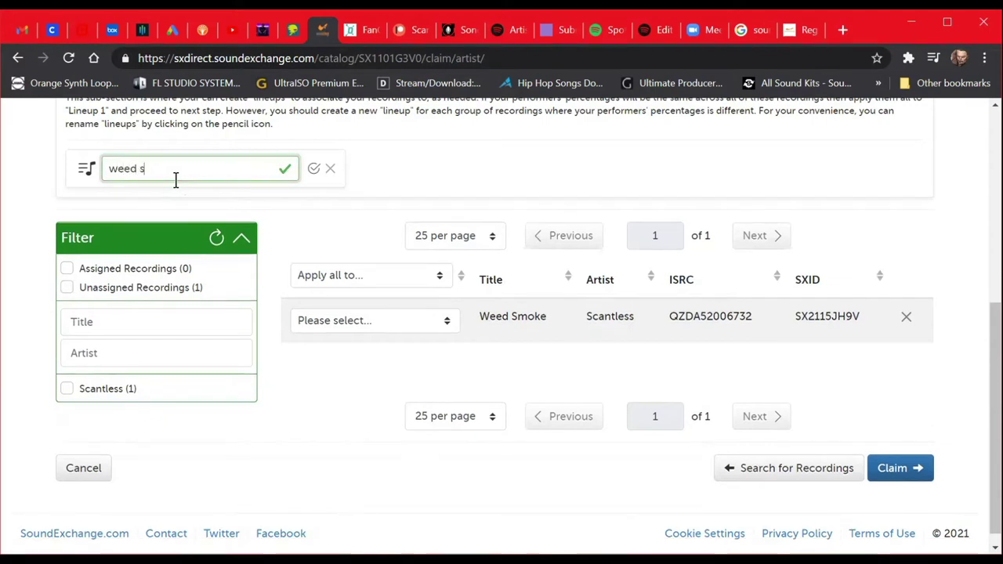
pyautogui.write('moke')
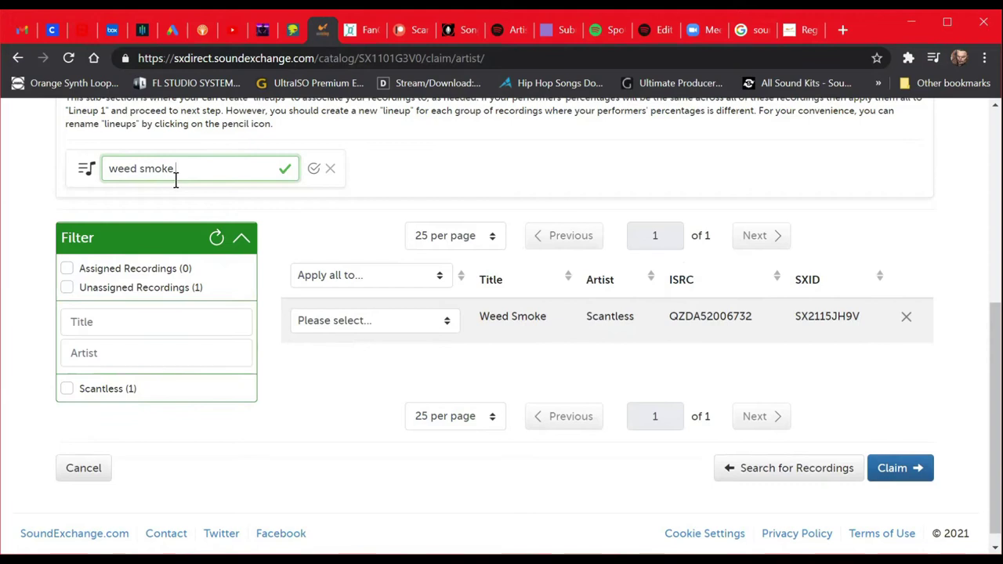
pyautogui.press('Return')
# Assign the Weed Smoke recording to the "weed smoke" lineup and proceed to the Claim stage
pyautogui.scroll(-1, 306, 330)
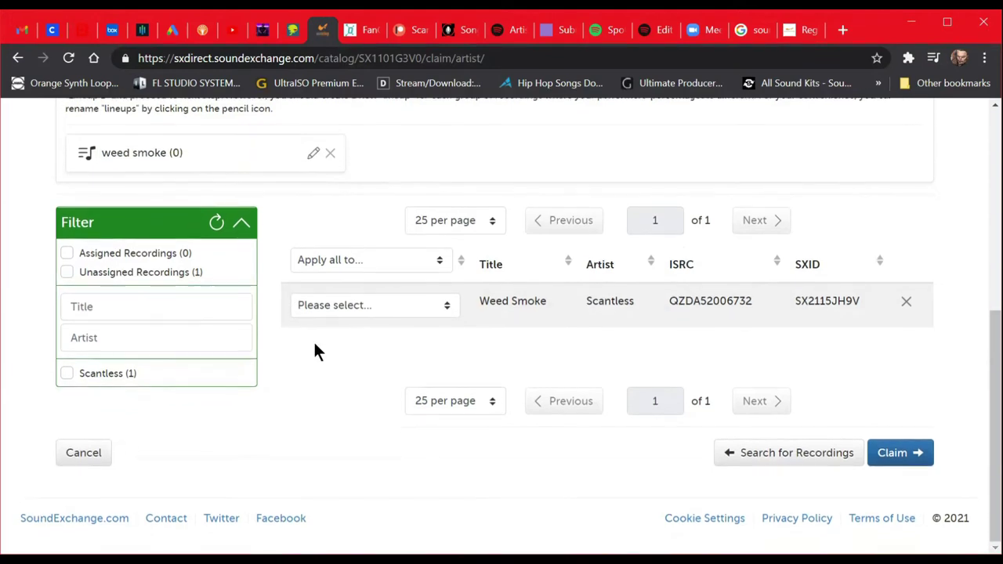
pyautogui.click(427, 305)
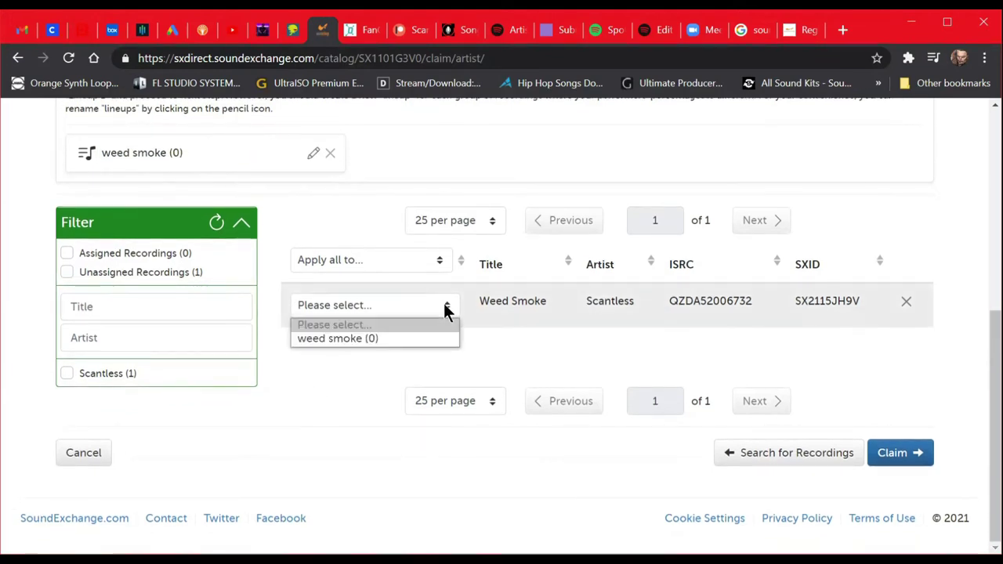
pyautogui.click(376, 338)
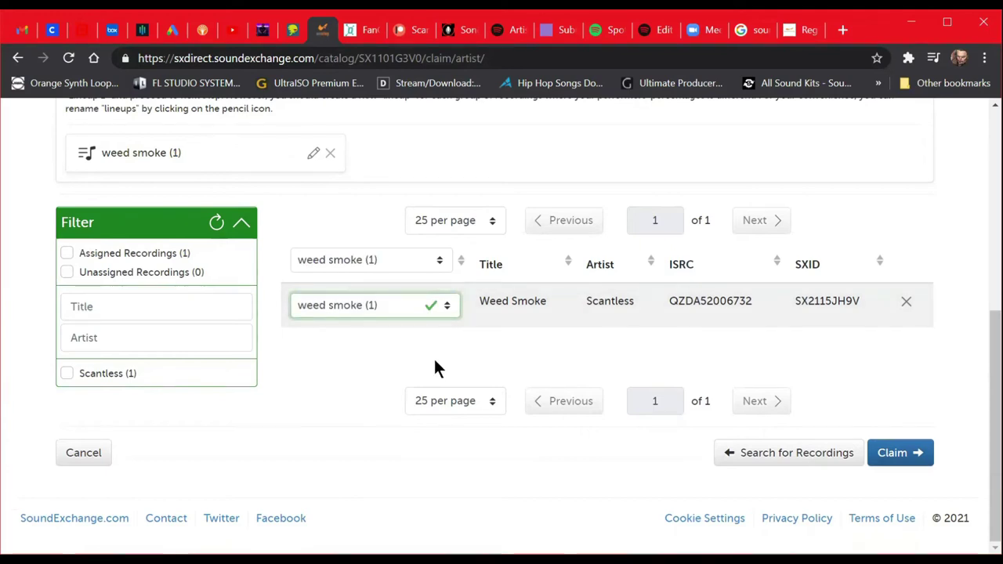
pyautogui.click(890, 455)
# Review the performer share instructions for the weed smoke lineup and set the listed performer's share to 50 percent
pyautogui.scroll(-3, 744, 427)
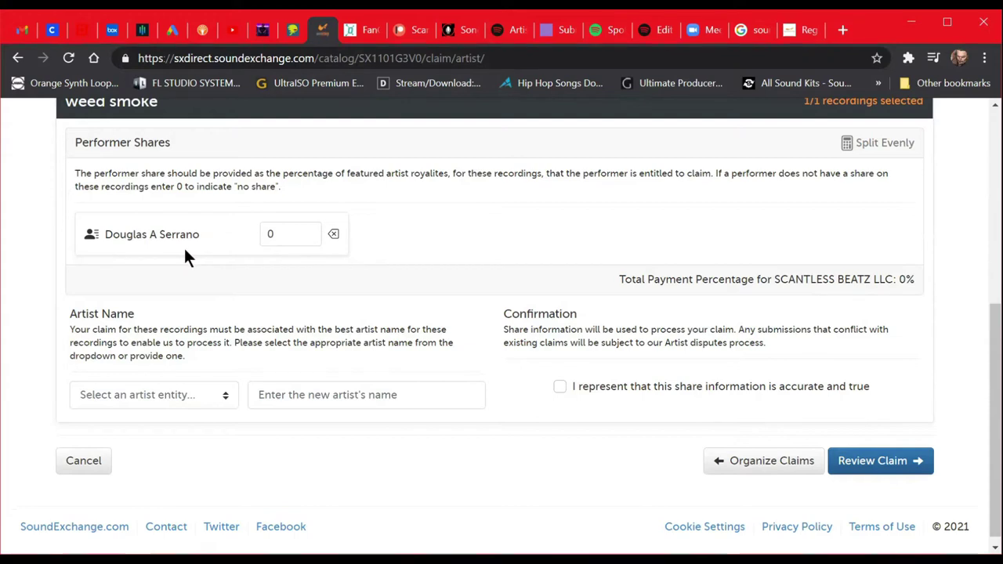
pyautogui.scroll(-1, 227, 279)
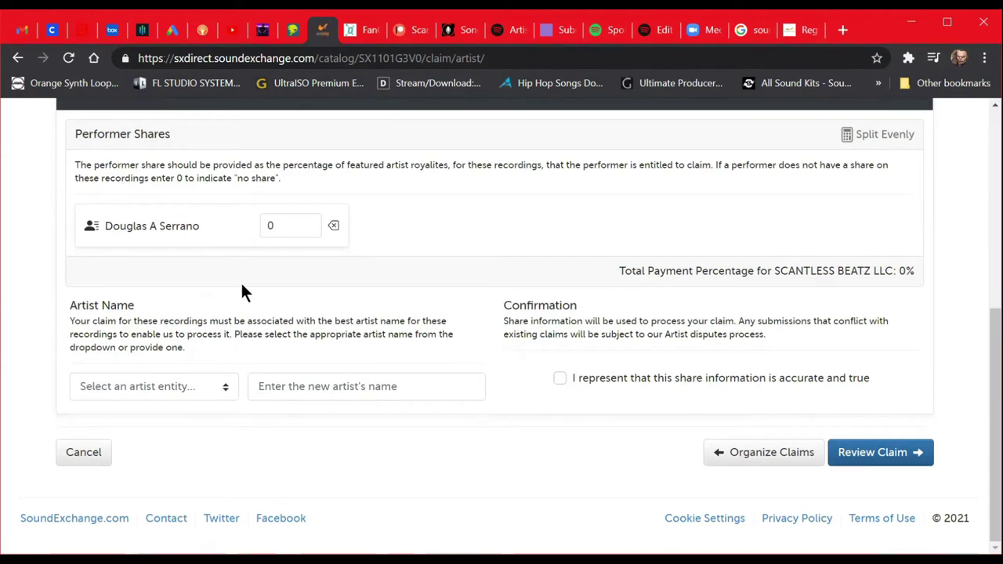
pyautogui.scroll(3, 243, 282)
pyautogui.scroll(-3, 244, 283)
pyautogui.scroll(1, 125, 313)
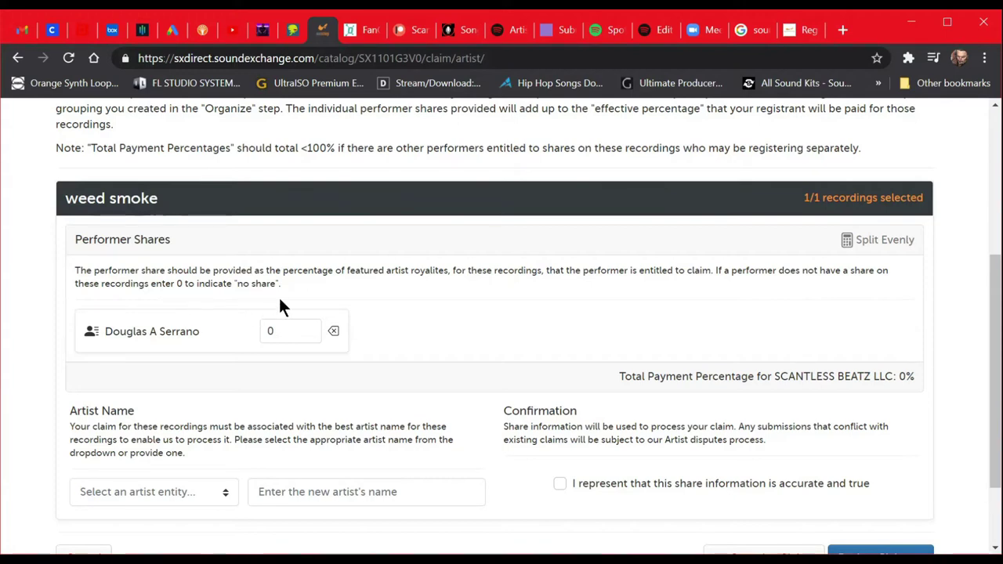
pyautogui.scroll(-2, 324, 294)
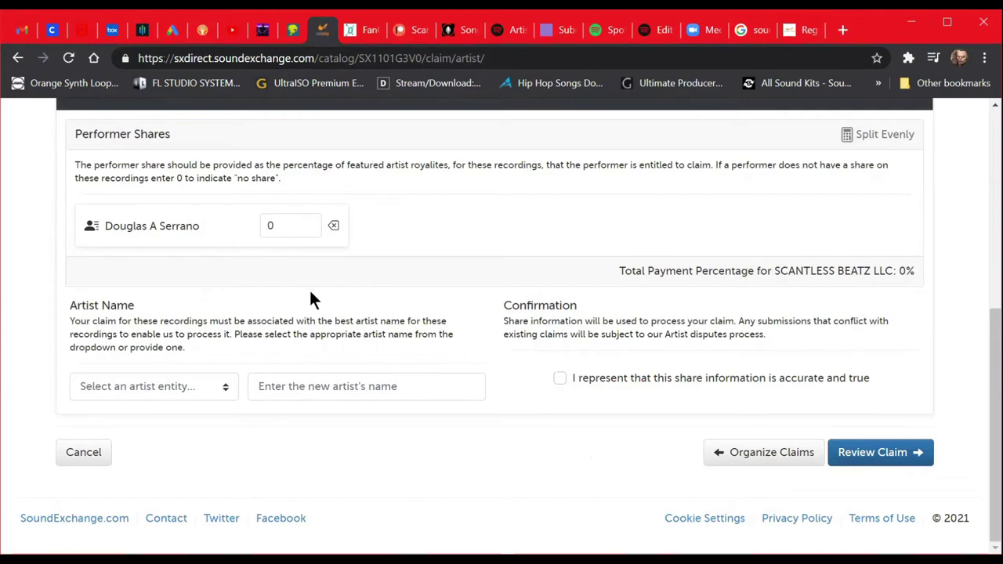
pyautogui.doubleClick(274, 226)
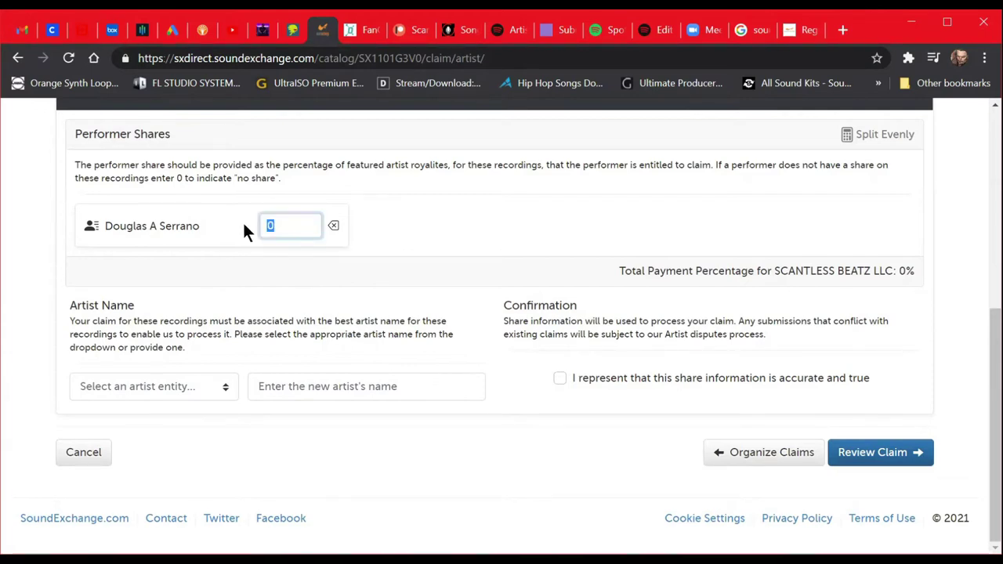
pyautogui.write('50')
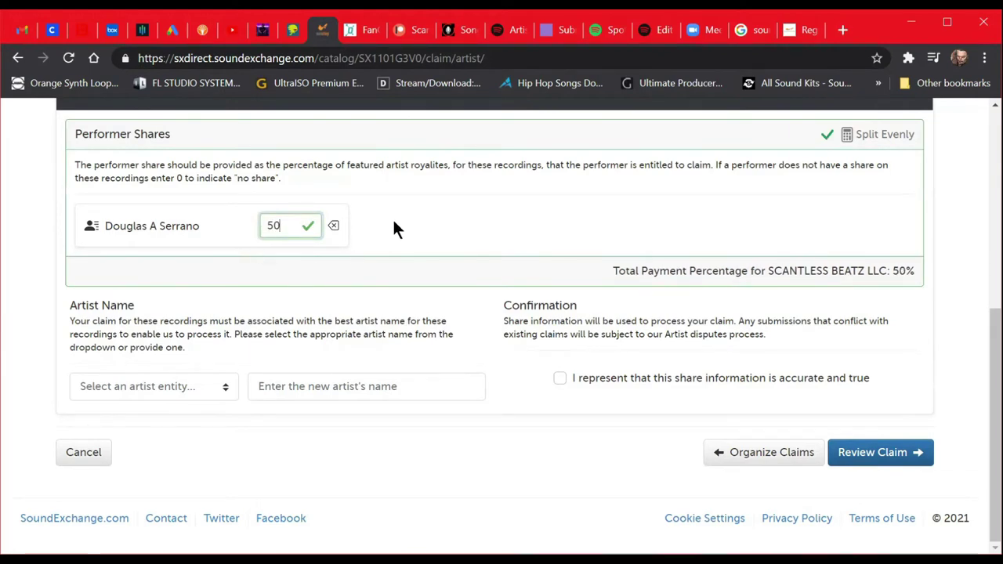
# Declare the weed smoke lineup's share information accurate and true, and look over the performer shares
pyautogui.click(559, 378)
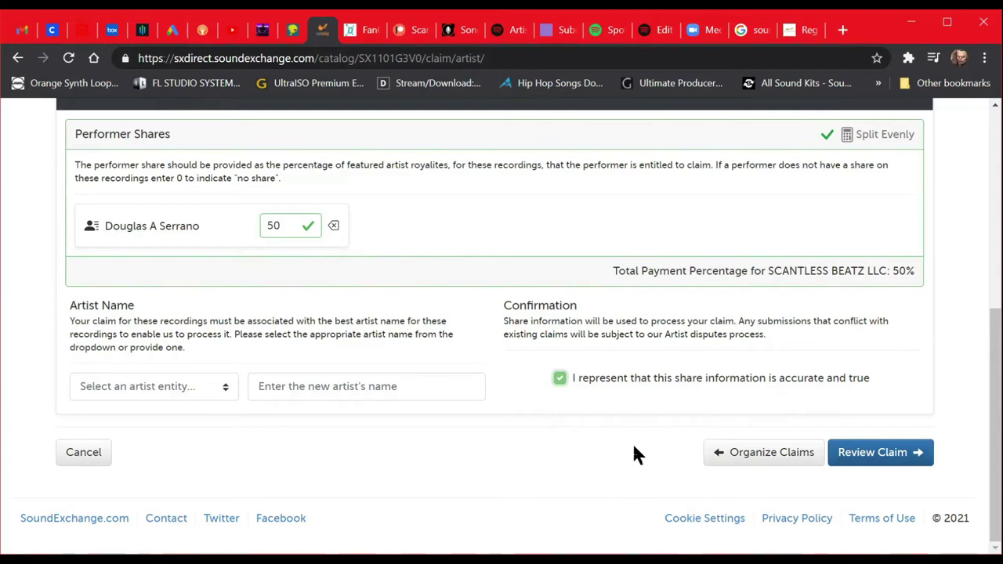
pyautogui.scroll(1, 633, 447)
pyautogui.scroll(-1, 631, 441)
pyautogui.scroll(2, 738, 329)
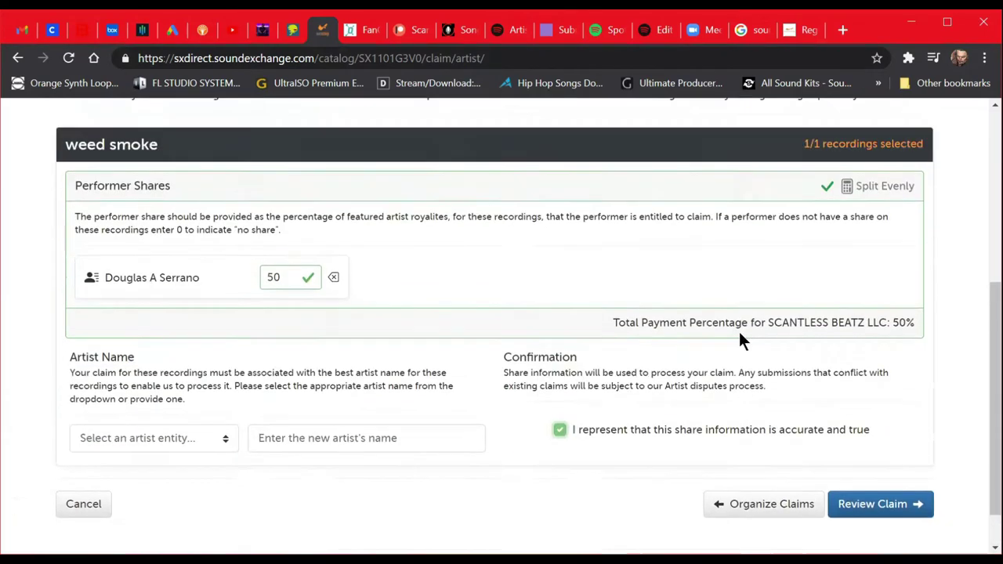
pyautogui.scroll(-3, 680, 330)
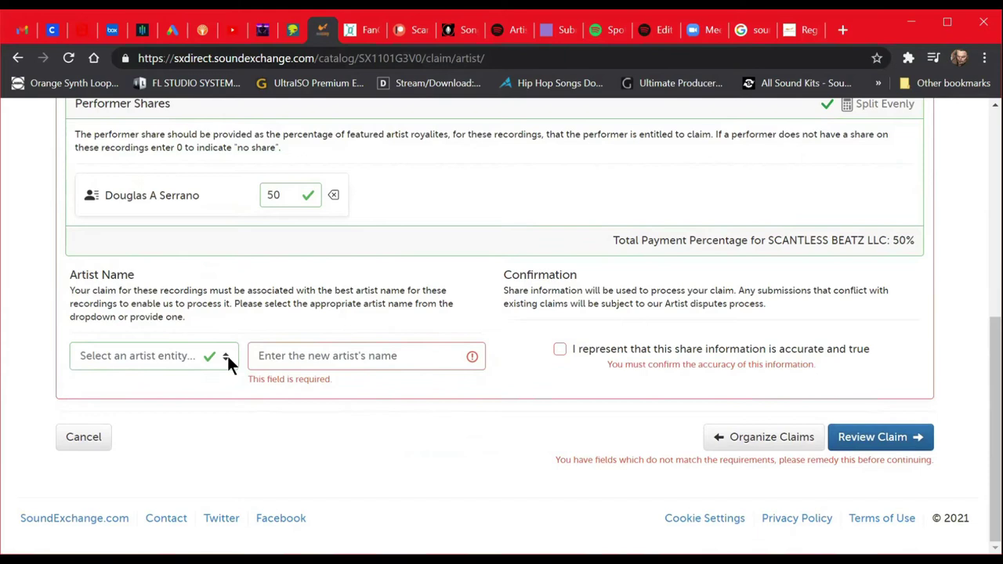
# Enter Scantless as the new artist name, declare the share information accurate and true, and proceed to the claim review
pyautogui.click(289, 356)
pyautogui.write('Scant')
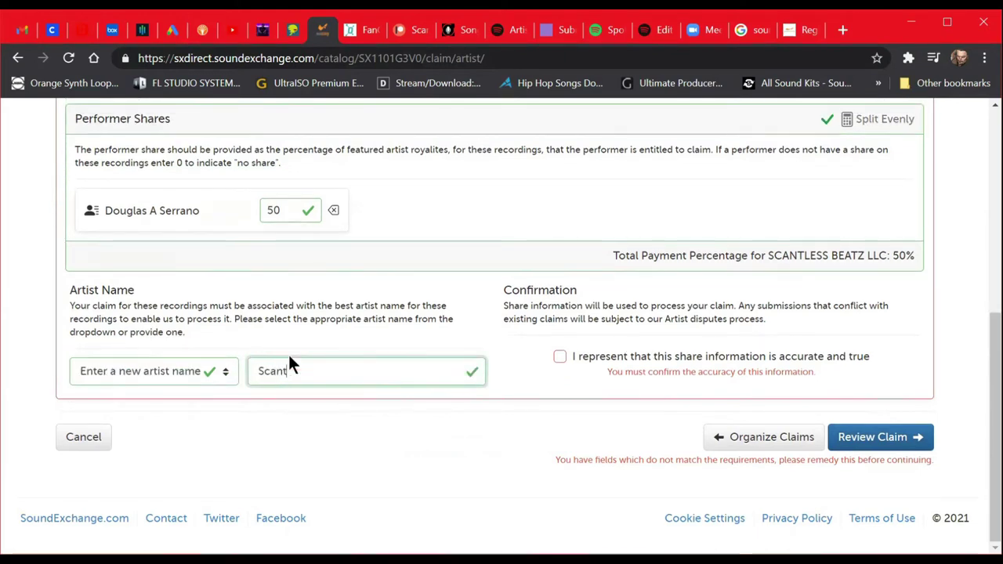
pyautogui.write('less')
pyautogui.click(560, 358)
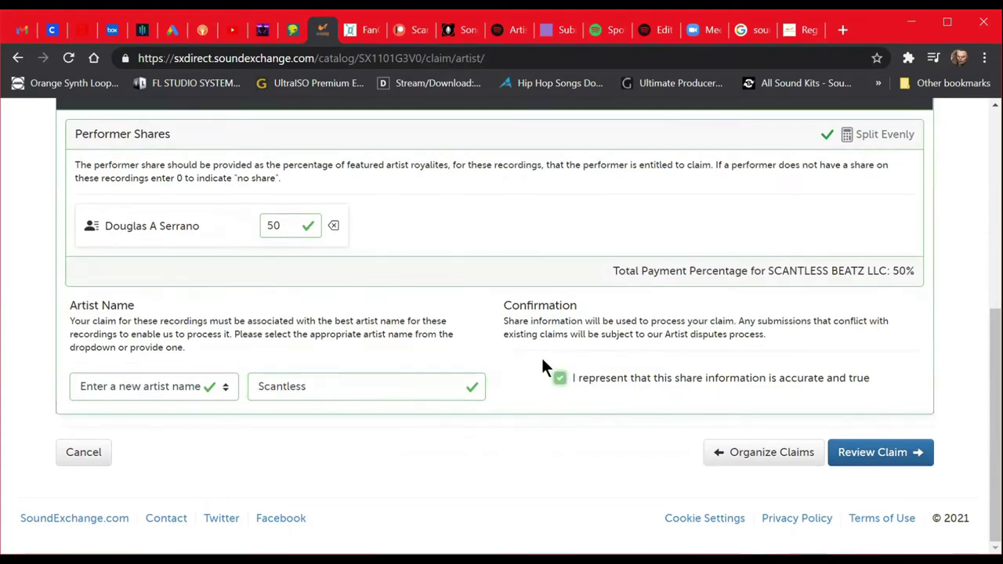
pyautogui.click(881, 454)
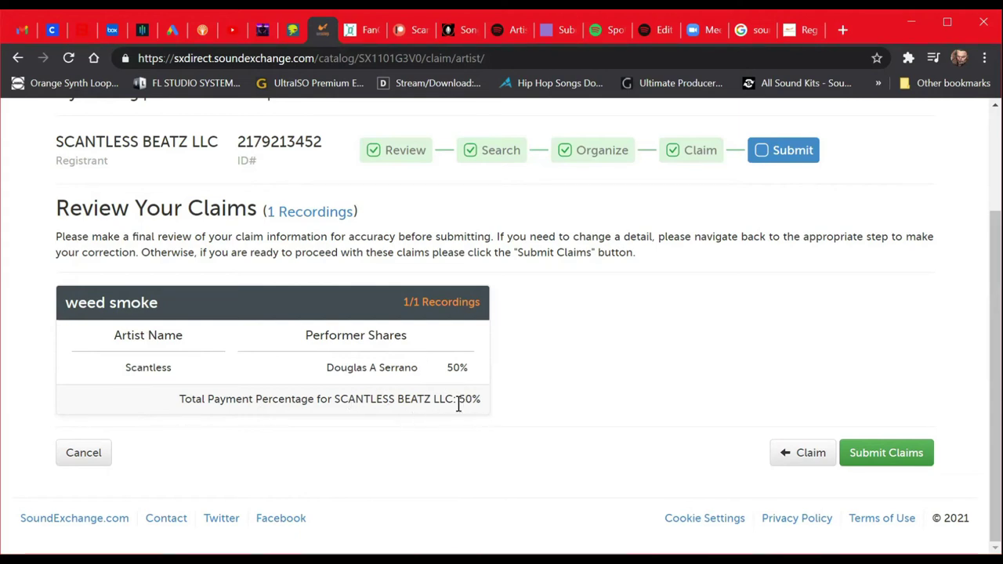
# Submit the weed smoke claim, agreeing to the legal agreement
pyautogui.click(882, 464)
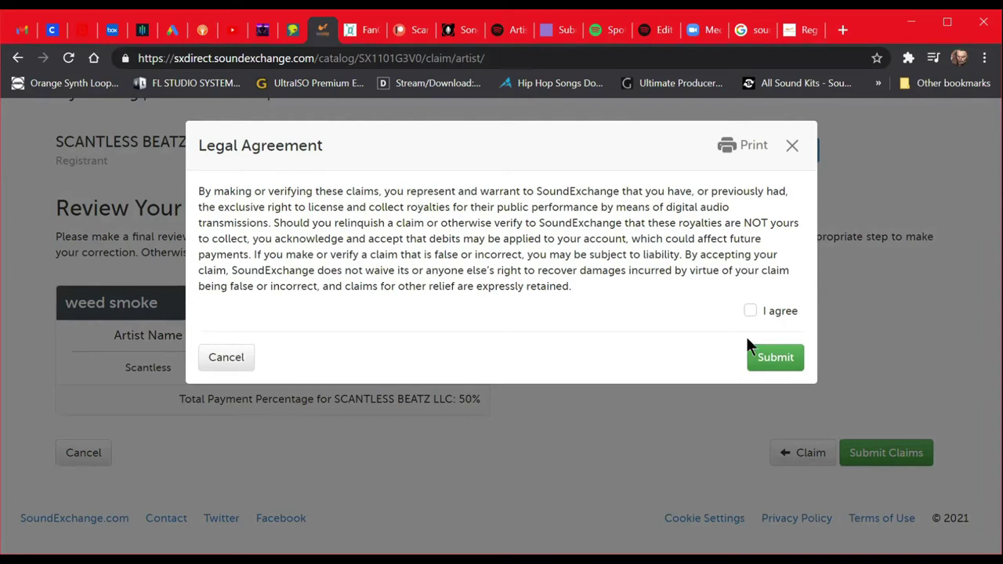
pyautogui.click(750, 311)
pyautogui.click(769, 365)
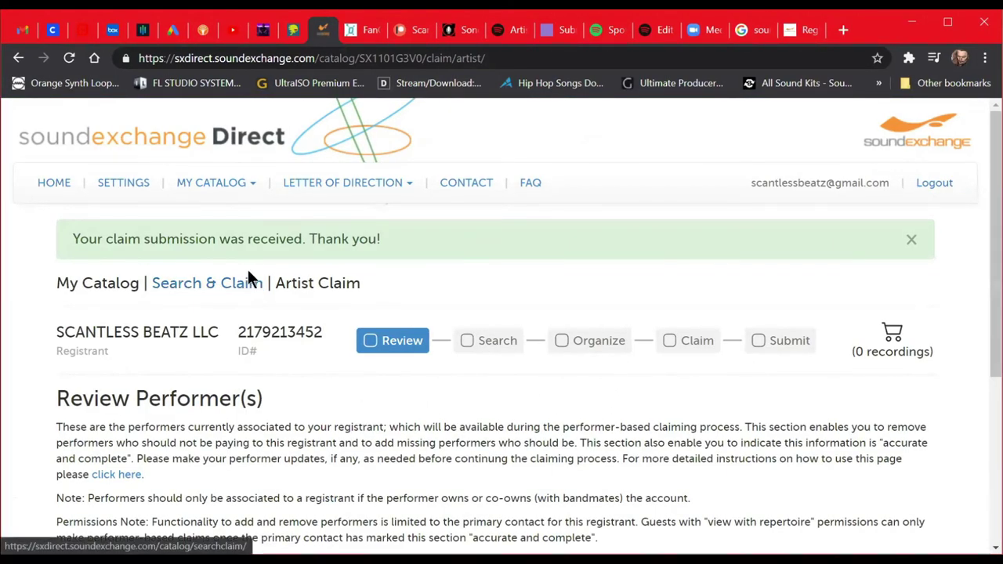
pyautogui.scroll(-2, 282, 286)
pyautogui.scroll(2, 282, 286)
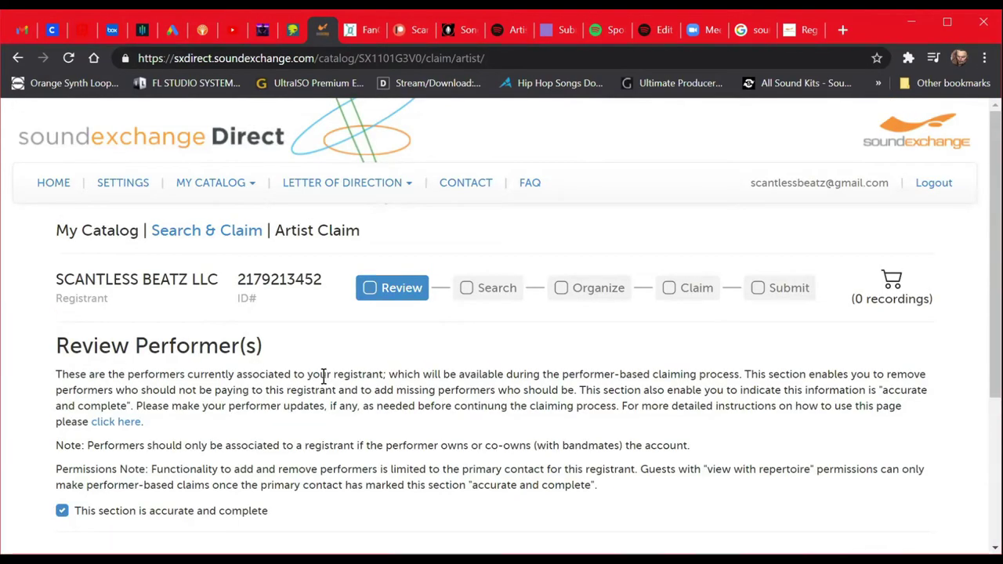
pyautogui.scroll(-2, 322, 374)
pyautogui.scroll(2, 275, 294)
pyautogui.scroll(-2, 472, 342)
pyautogui.scroll(-2, 525, 333)
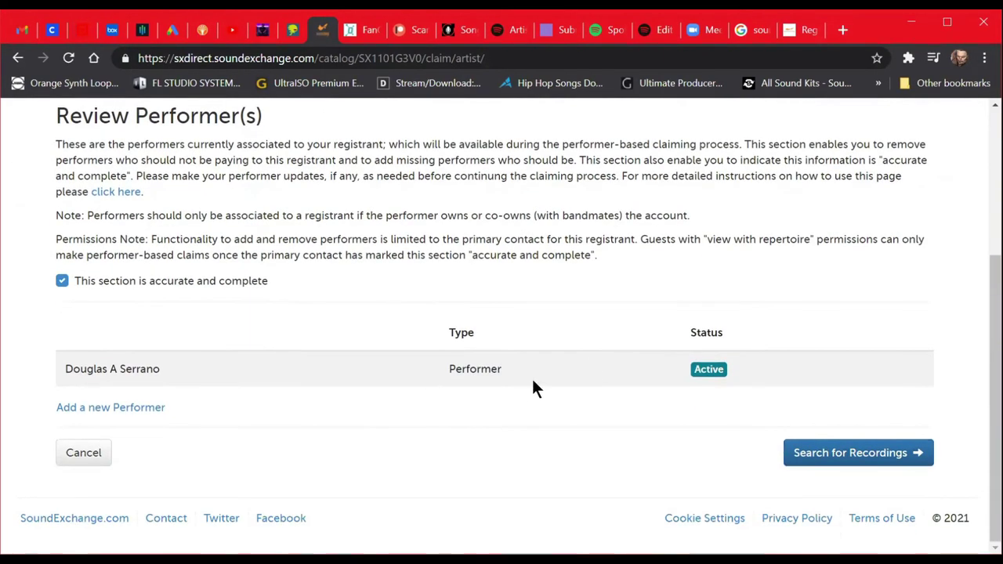
pyautogui.scroll(4, 434, 369)
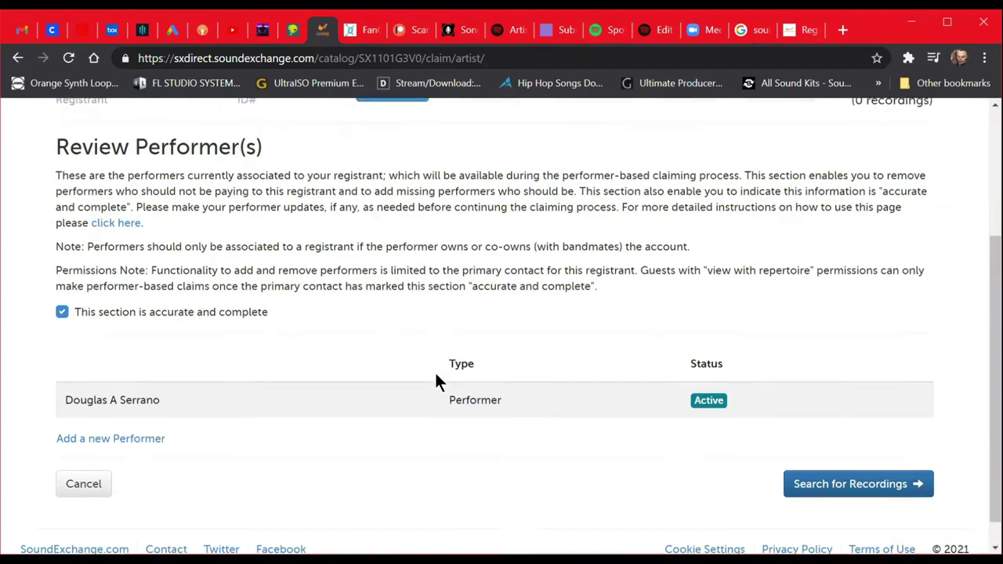